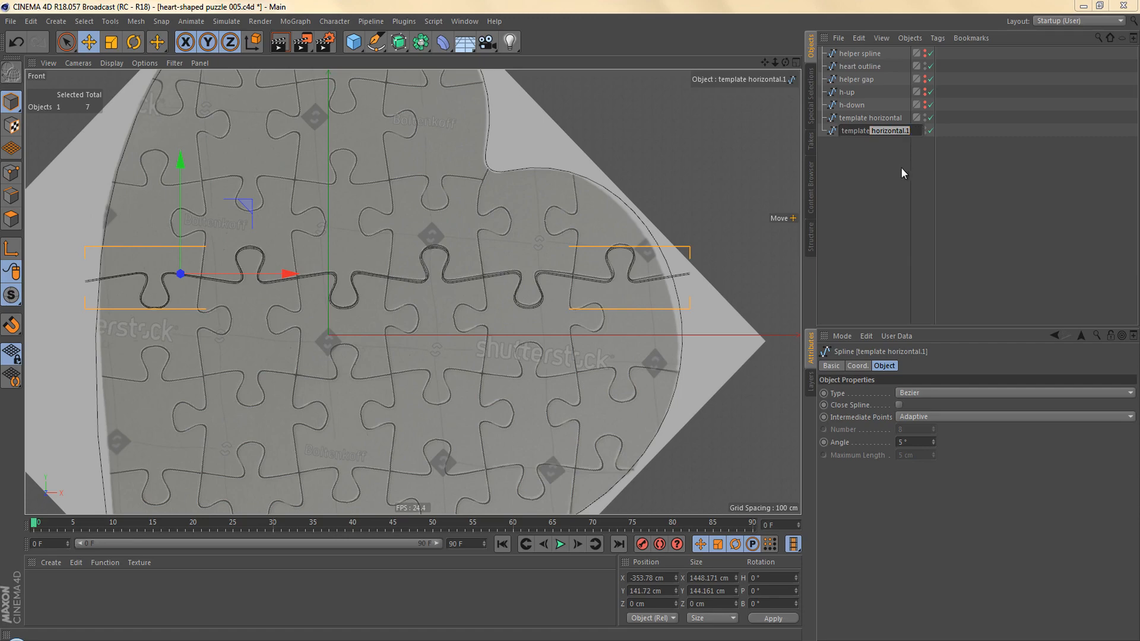
- Rename the duplicated horizontal spline as "template vertical" and rotate it to a bank of -90°
text(ve)
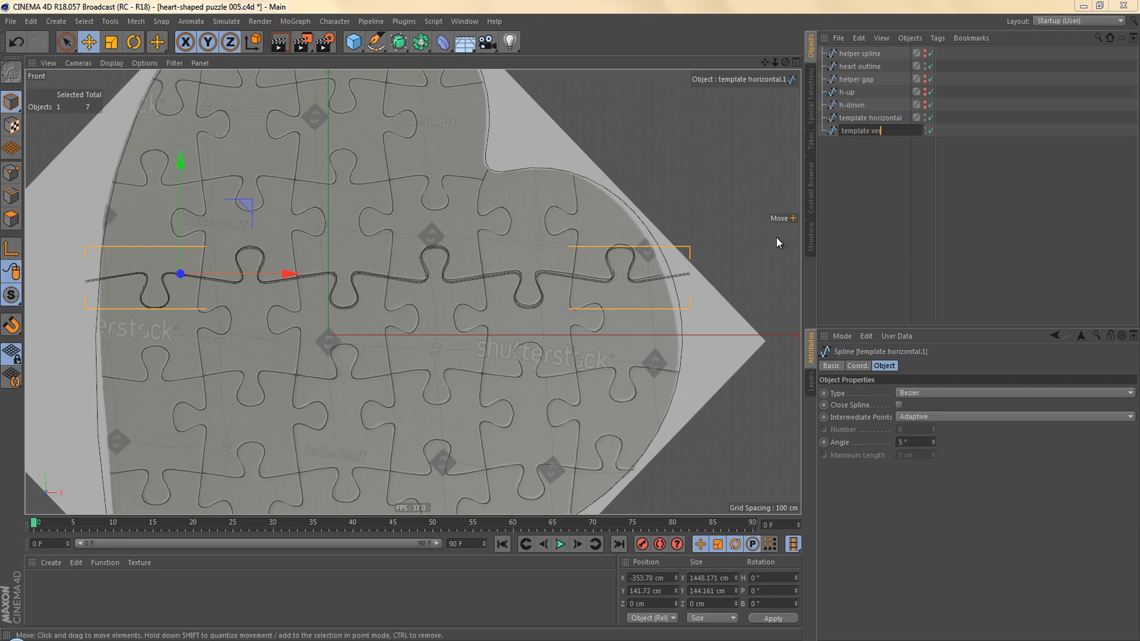
text(rtical)
key(Return)
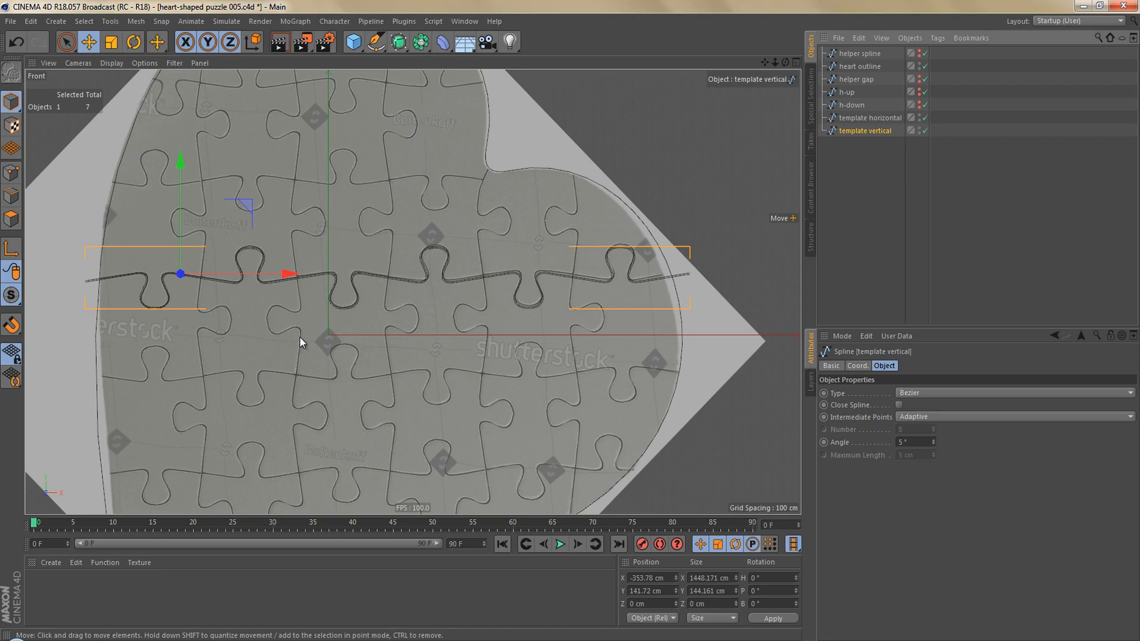
key(r)
drag(237, 304, 209, 217)
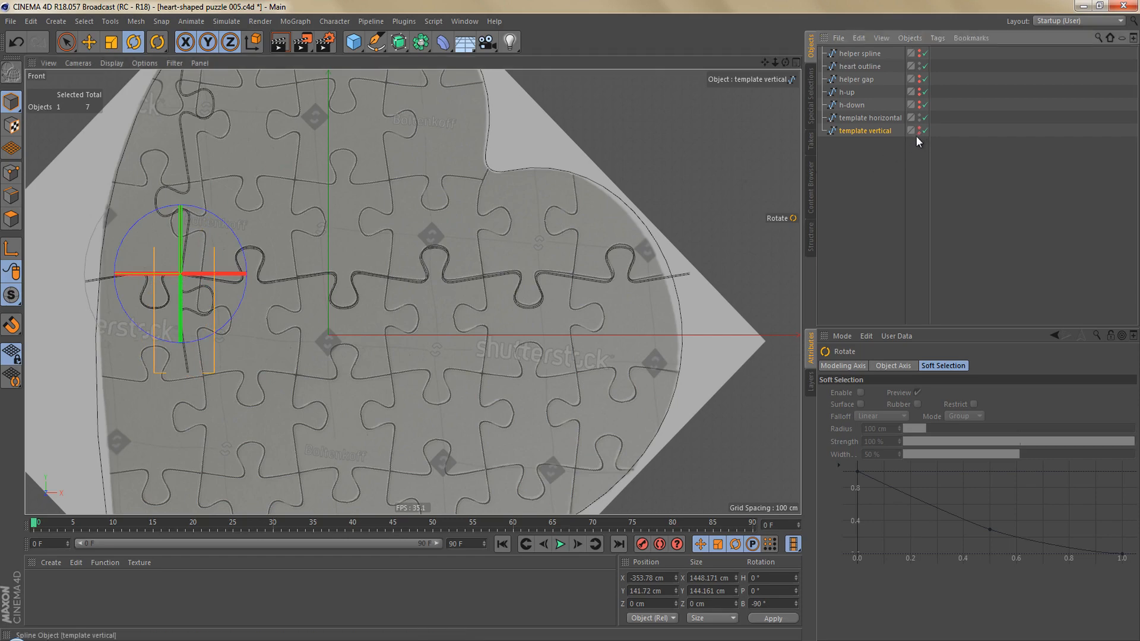
- Place template horizontal last in the object list and raise it to the reference's top puzzle row, at Y about 591 cm
click(868, 117)
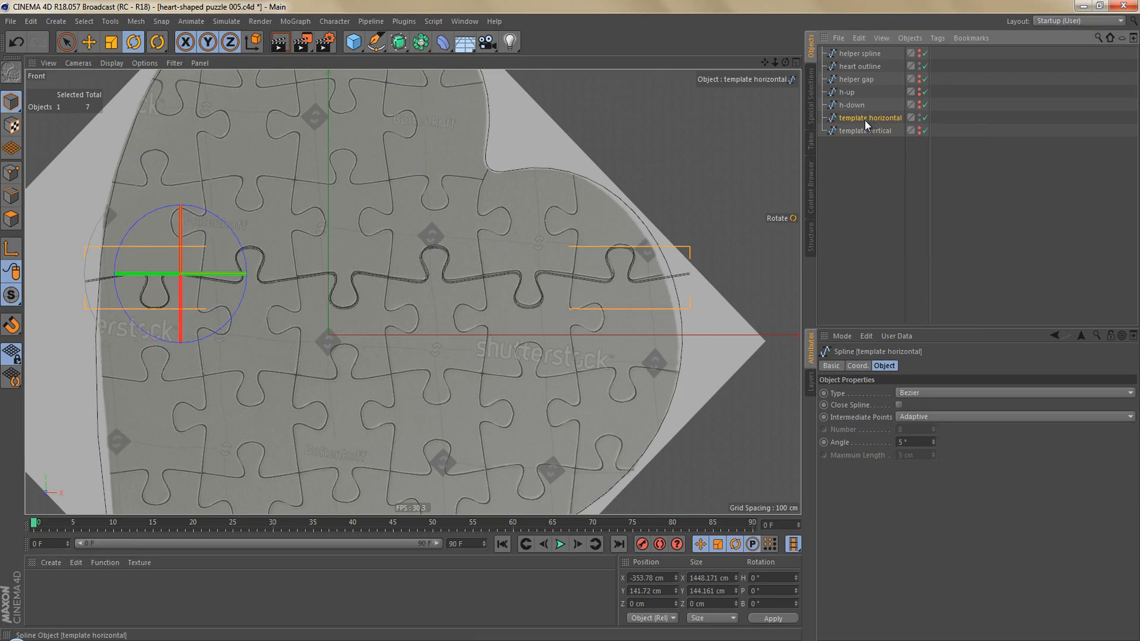
drag(863, 119, 862, 152)
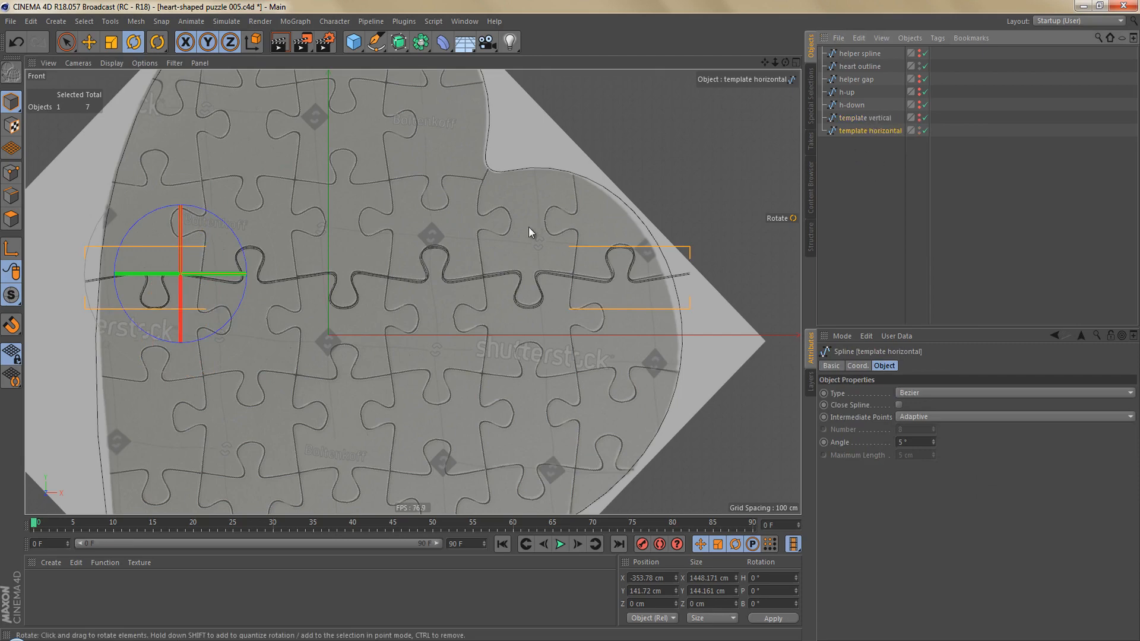
middle_drag(528, 226, 569, 311)
key(e)
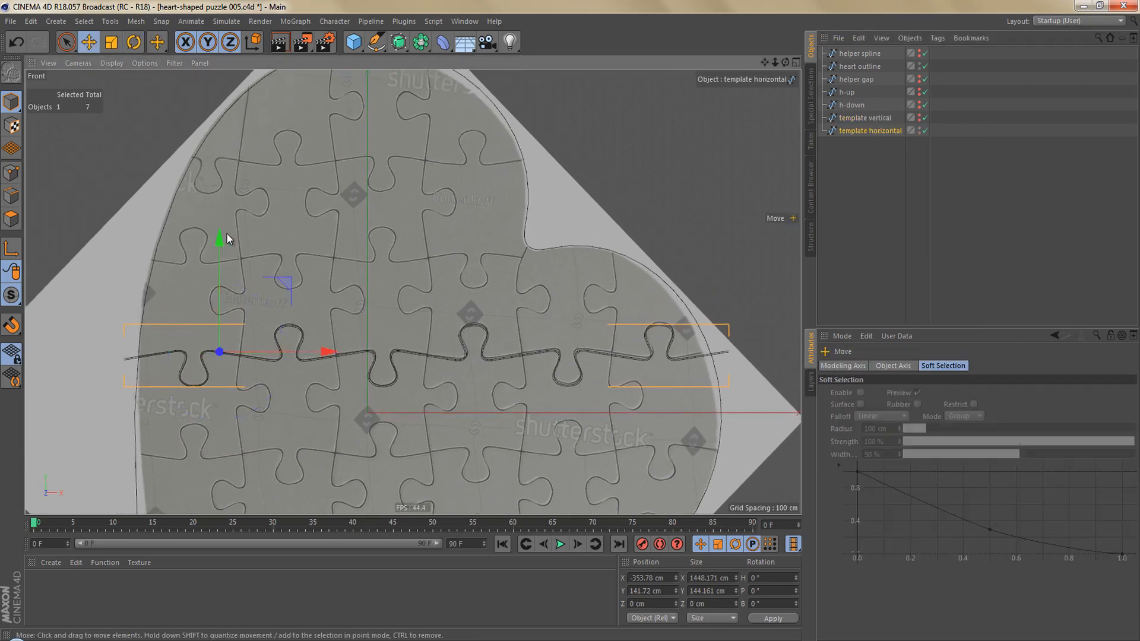
drag(214, 247, 245, 53)
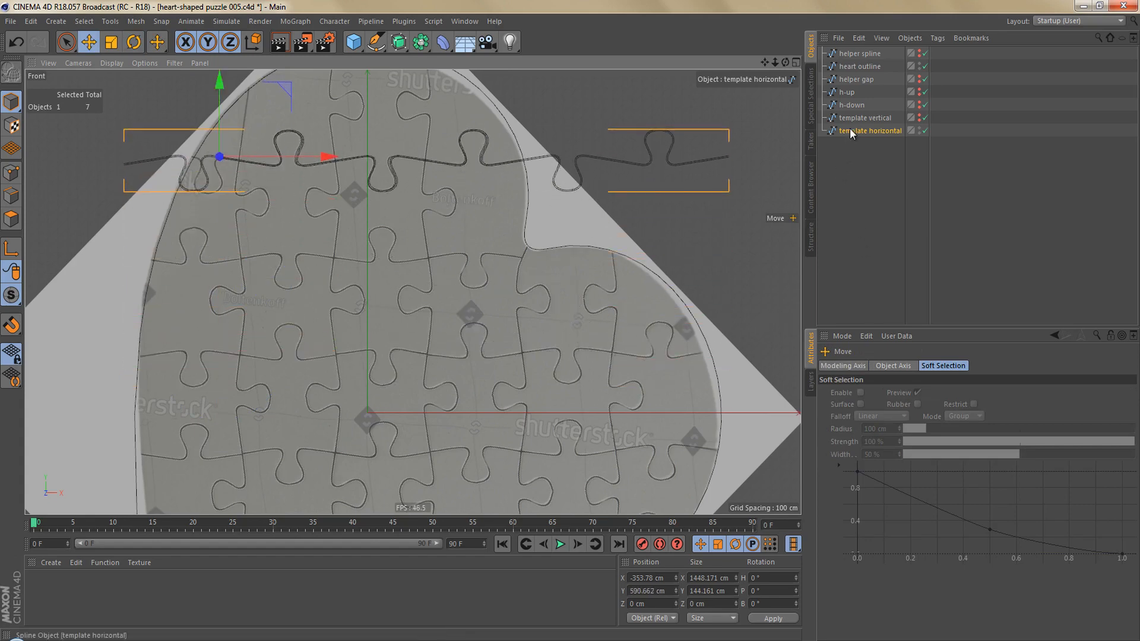
- Duplicate template horizontal, flip the copy by 180° and align it with the second puzzle row at Y about 349 cm
ctrl+drag(851, 129, 850, 138)
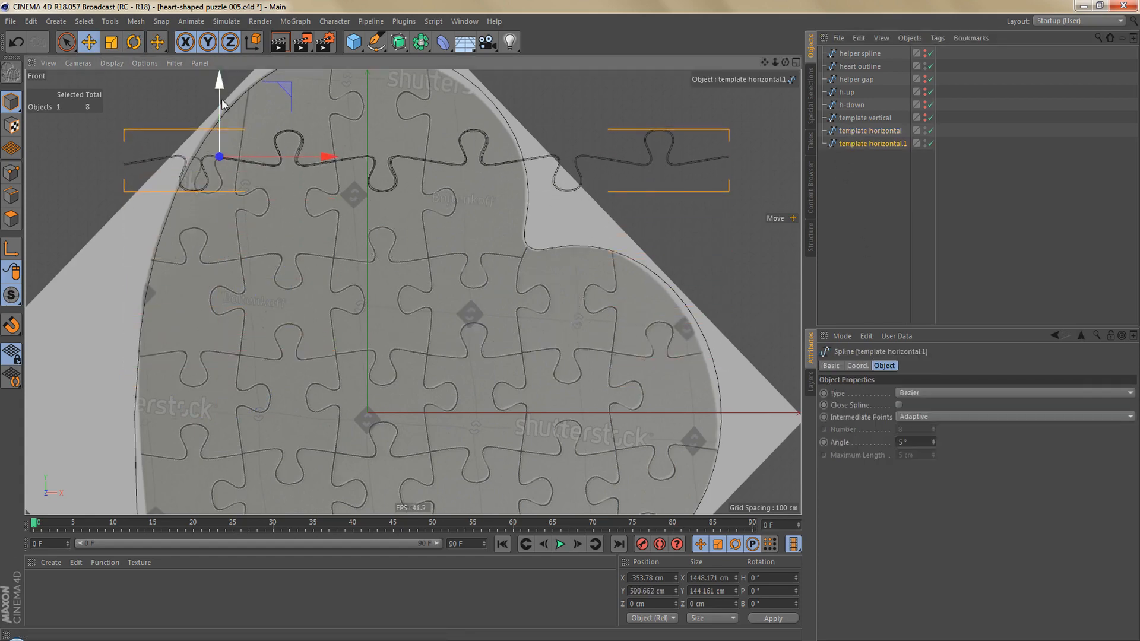
drag(222, 99, 216, 466)
key(r)
key(e)
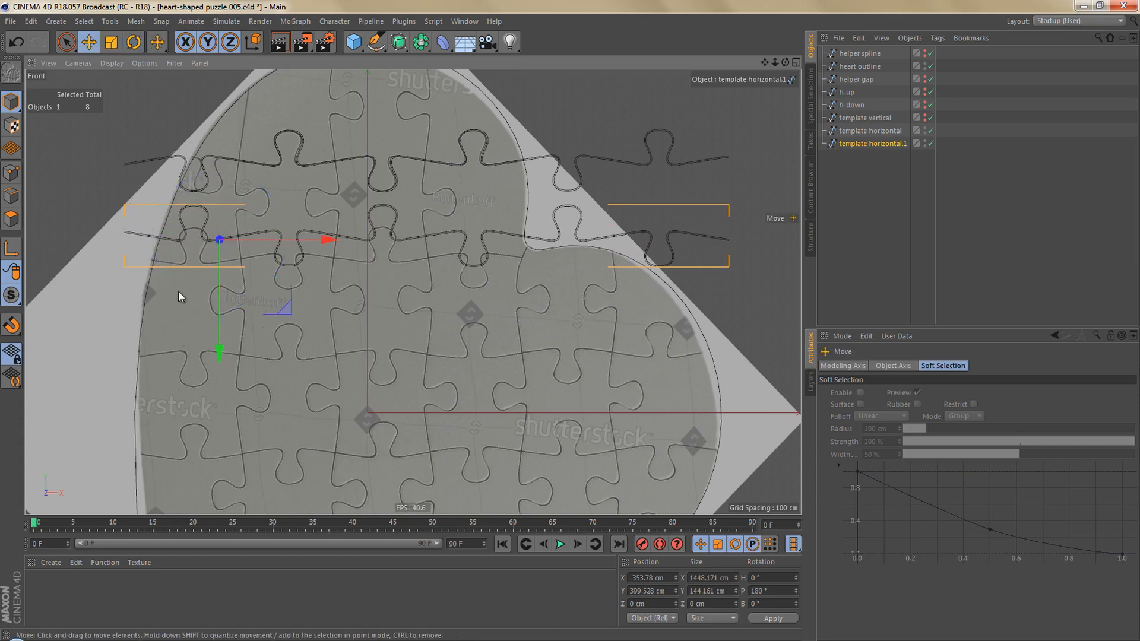
drag(222, 355, 224, 385)
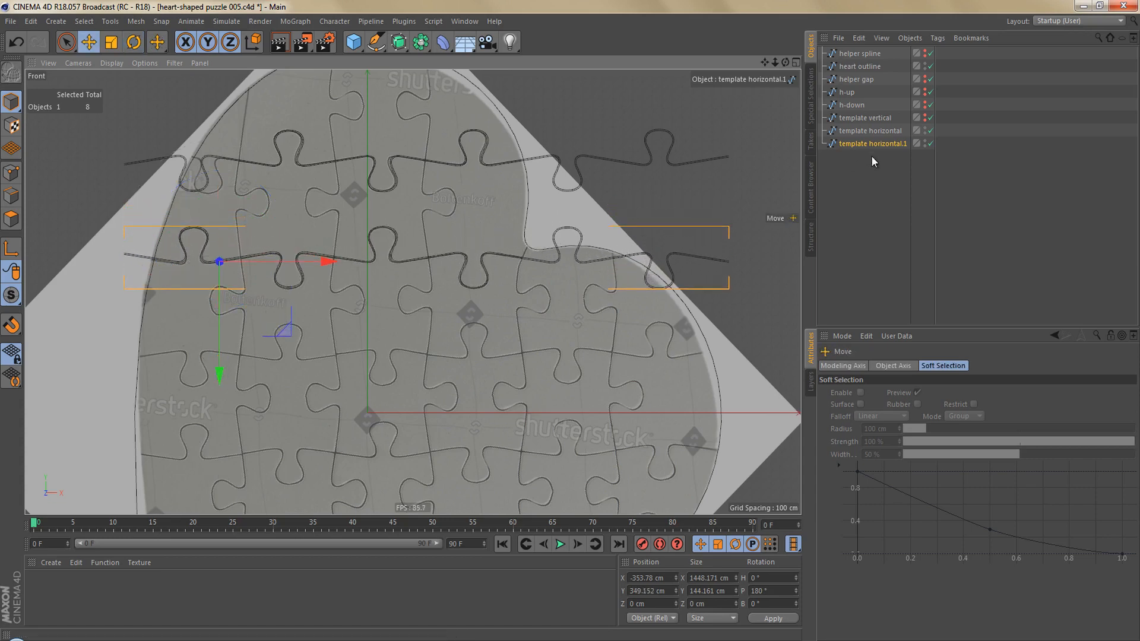
- Duplicate the first-row spline onto the third row at Y about 143 cm and the second-row spline onto the fourth at Y about -104 cm
drag(861, 131, 864, 163)
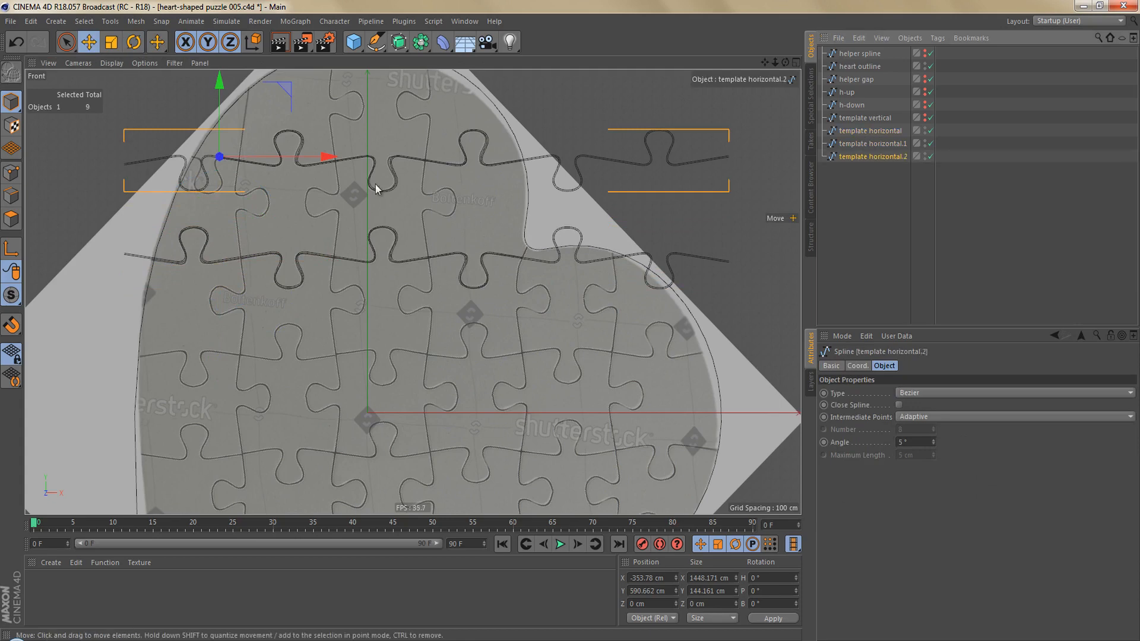
drag(225, 89, 254, 277)
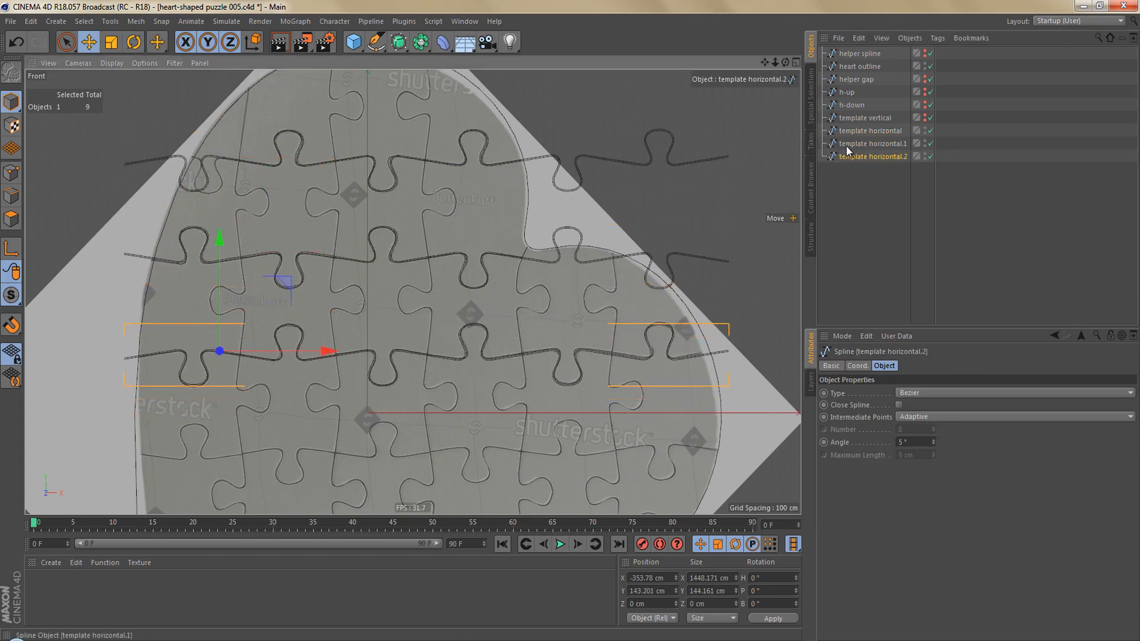
ctrl+drag(848, 144, 853, 175)
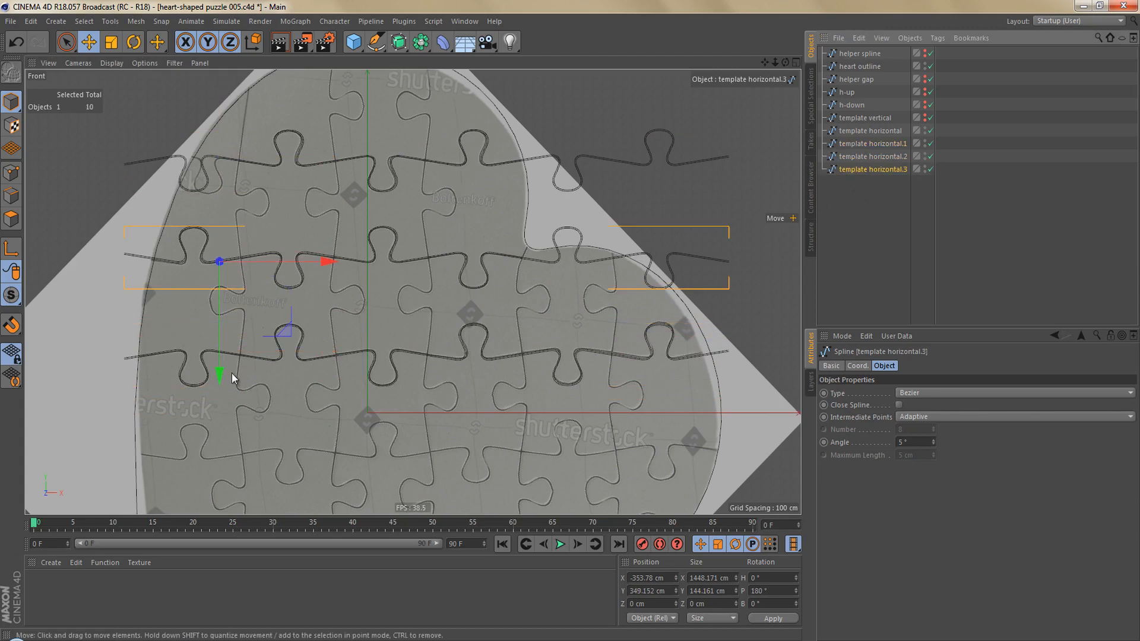
drag(220, 373, 219, 567)
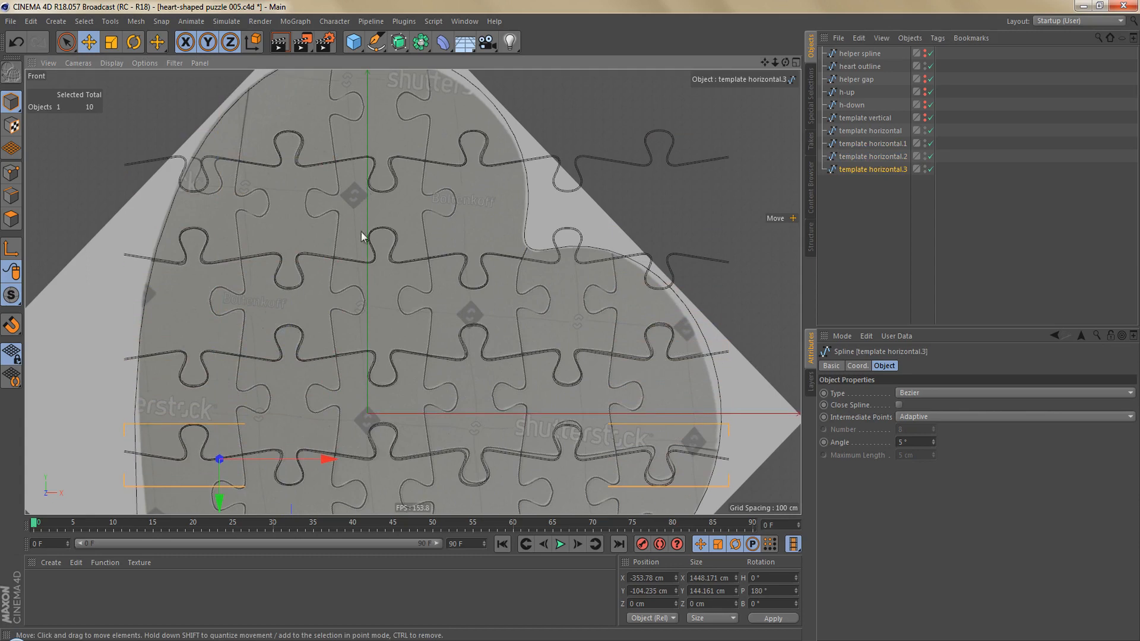
- Duplicate template horizontal again and align the copy with the fifth puzzle row at Y about -312 cm
alt+middle_drag(364, 237, 368, 156)
click(868, 131)
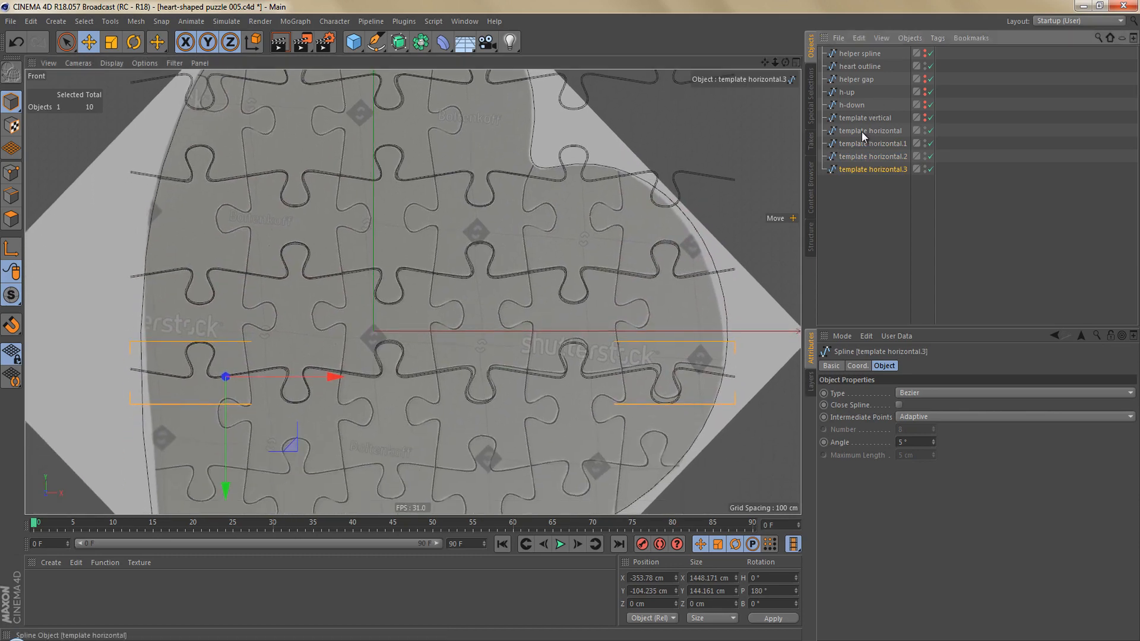
ctrl+drag(874, 208, 872, 205)
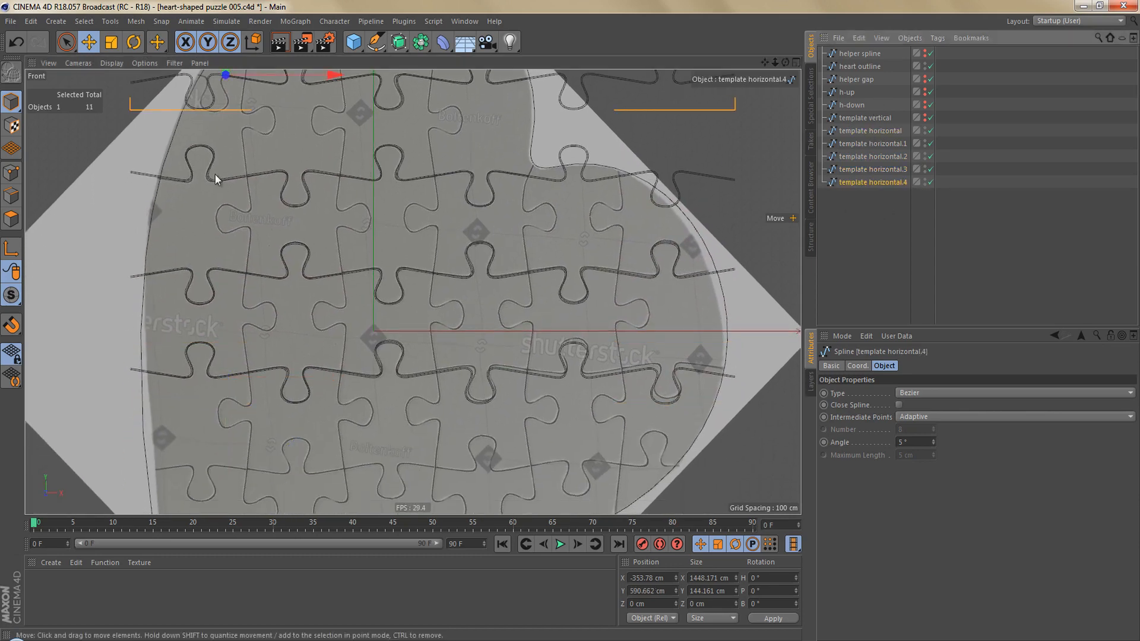
alt+middle_drag(216, 179, 236, 257)
drag(244, 78, 278, 368)
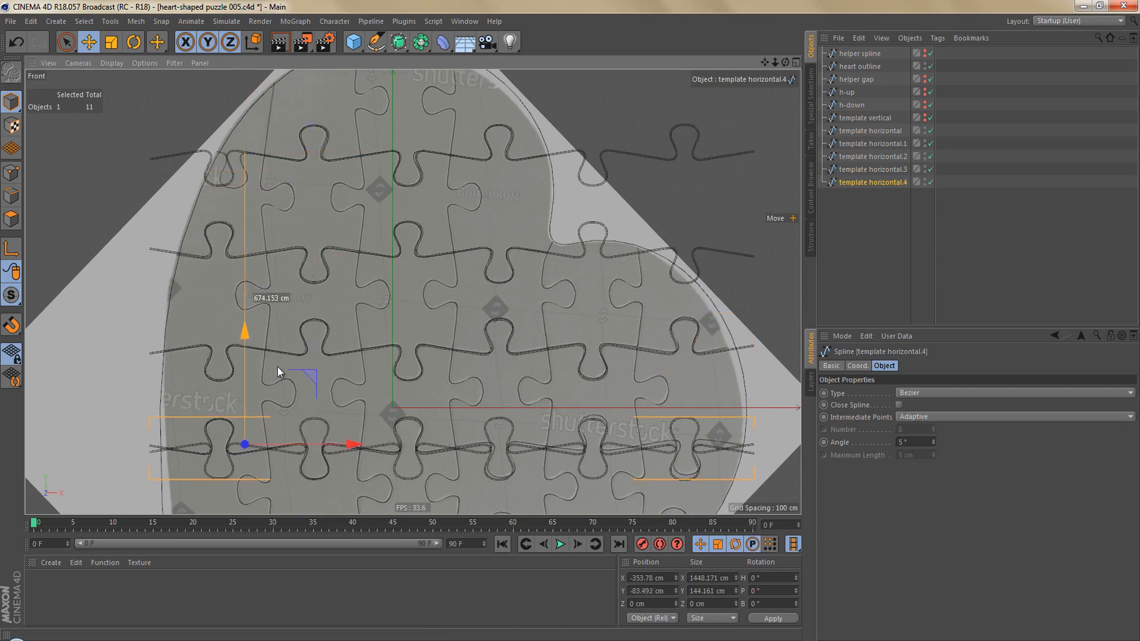
alt+middle_drag(345, 277, 377, 99)
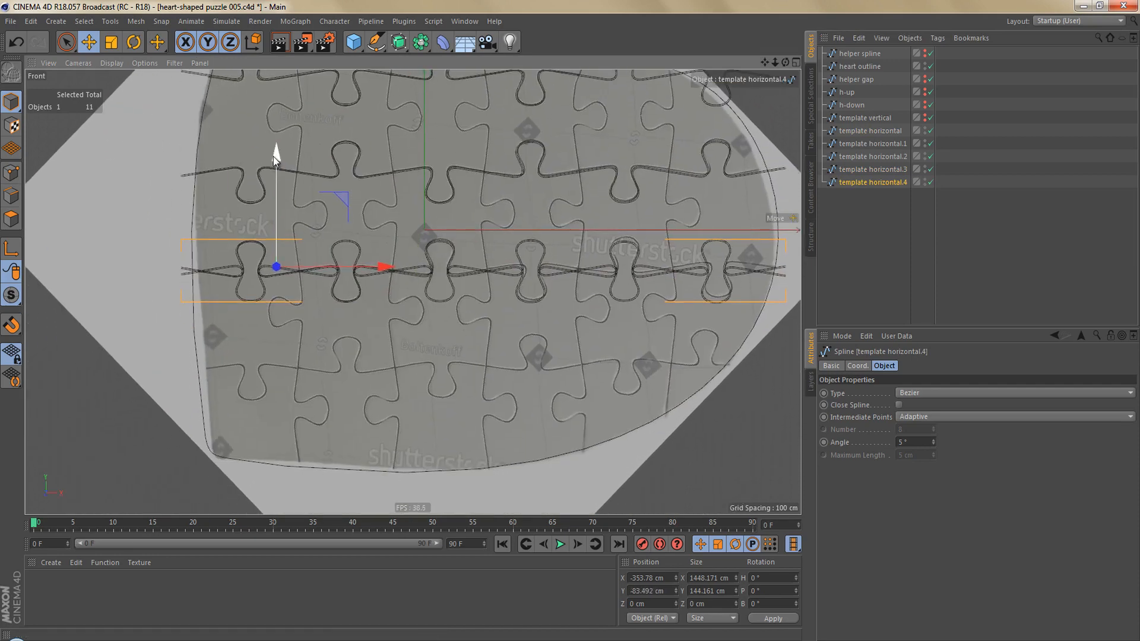
drag(273, 155, 293, 254)
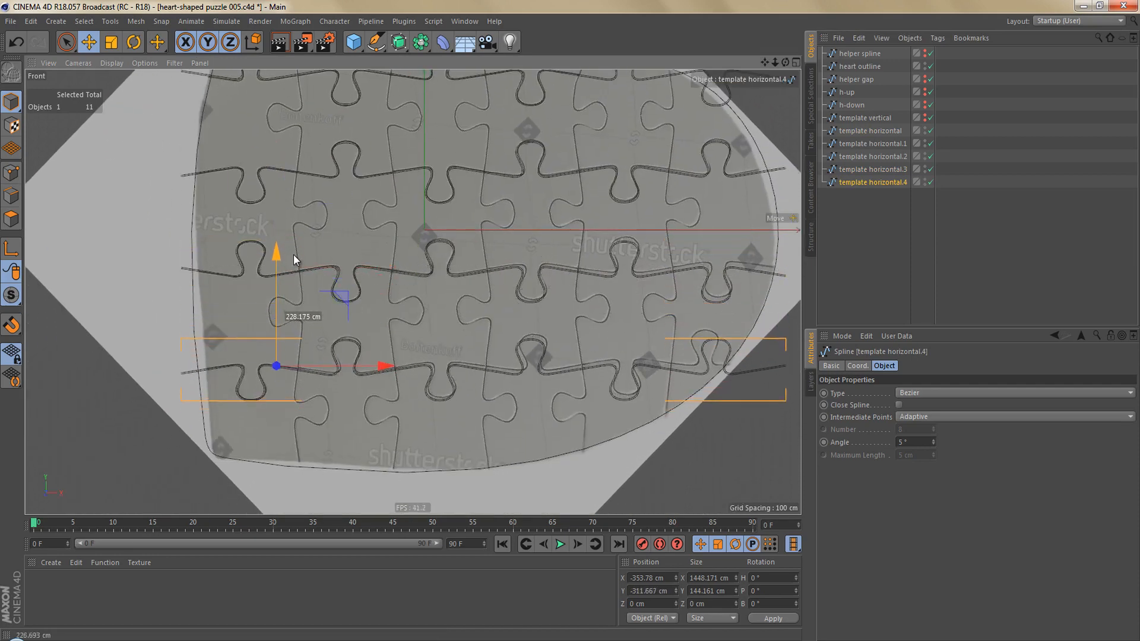
- Nudge the top-row spline onto the reference cut line, to X about -358 cm and Y about 592 cm
alt+middle_drag(351, 240, 358, 359)
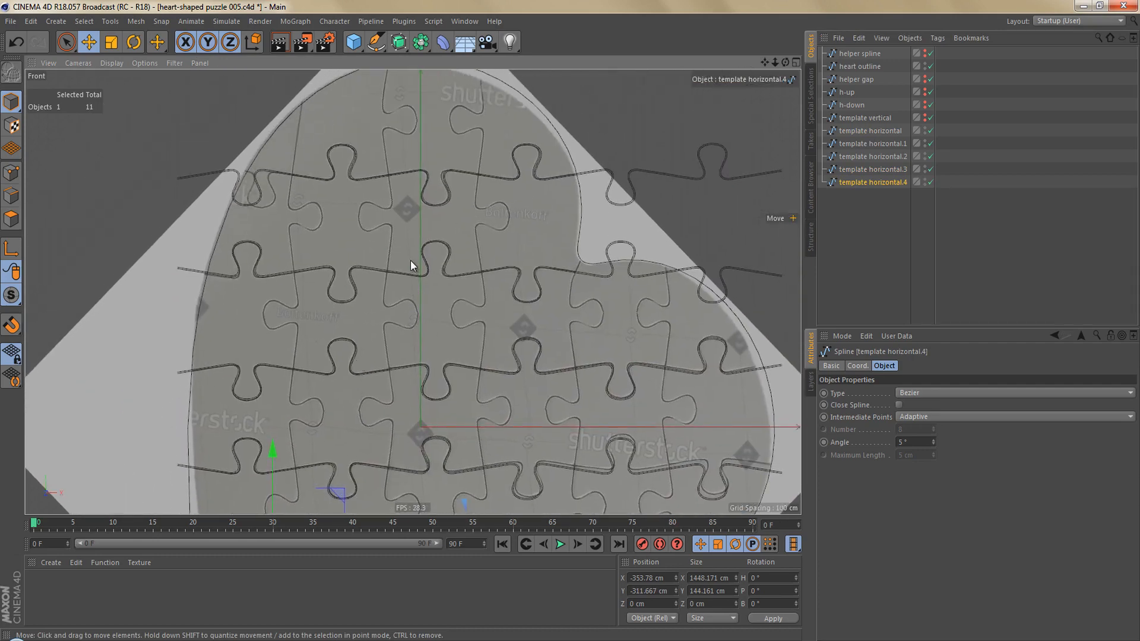
alt+middle_drag(411, 261, 429, 297)
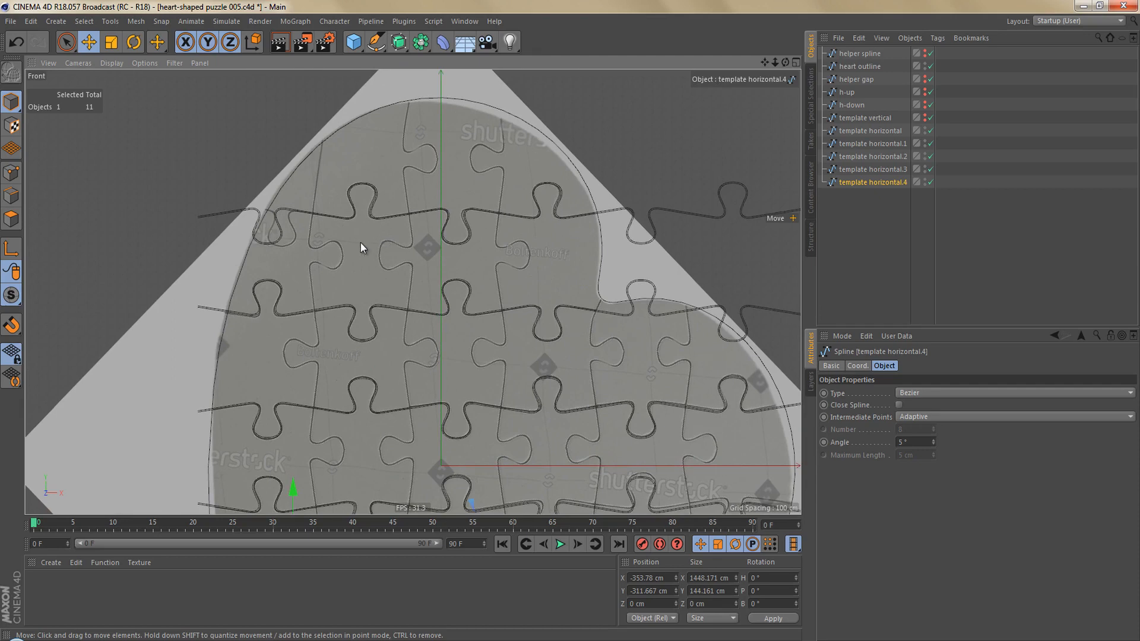
click(374, 206)
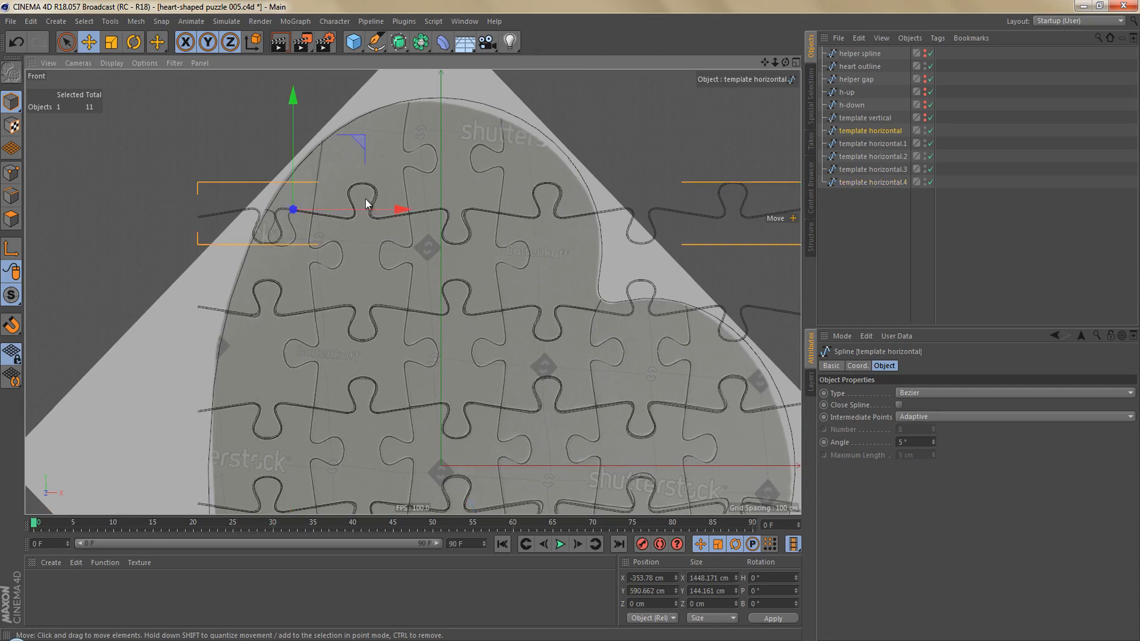
scroll(365, 199, up, 6)
drag(337, 178, 332, 177)
scroll(389, 199, down, 6)
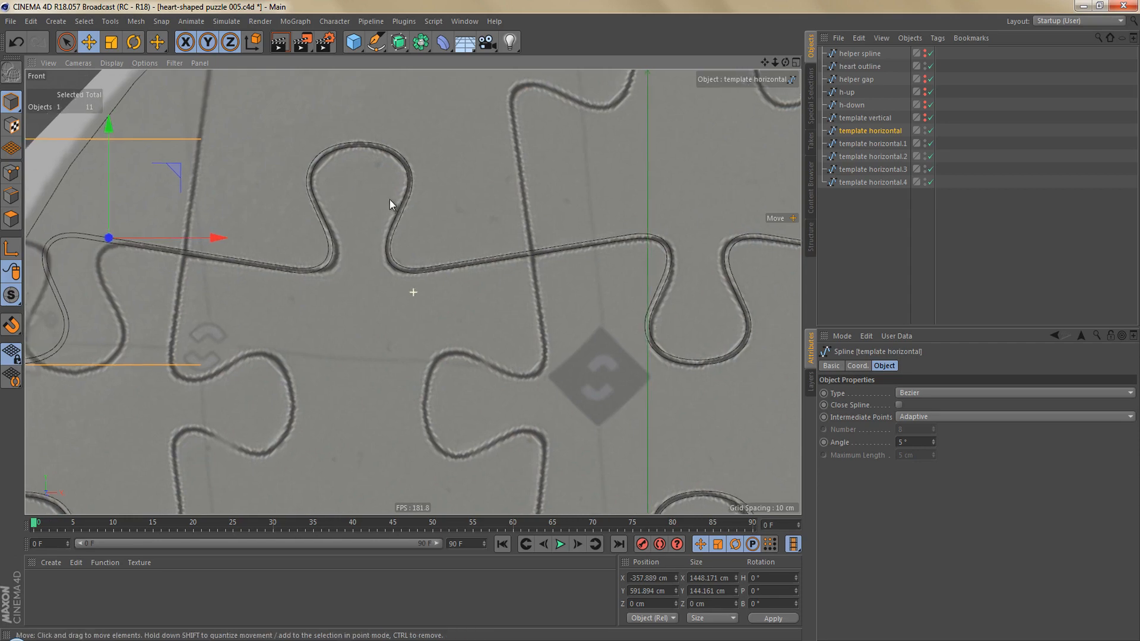
- Select the points of the top-row spline's leftmost knob and end segment and move them right to X about -85 cm, toward the reference knob
alt+middle_drag(345, 247, 316, 259)
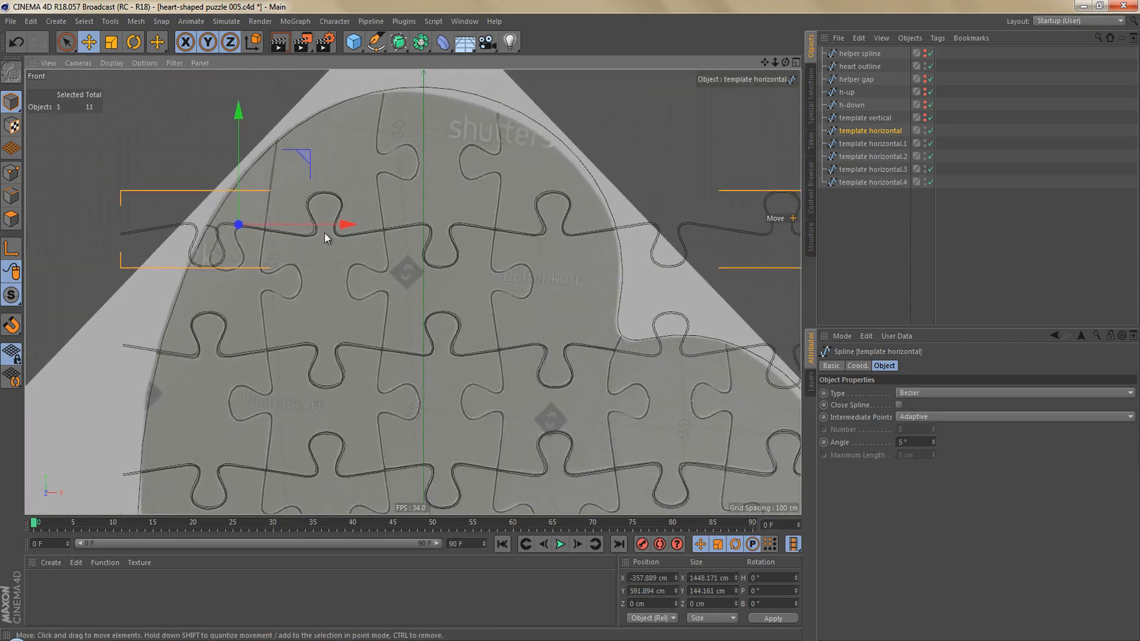
alt+middle_drag(215, 273, 287, 247)
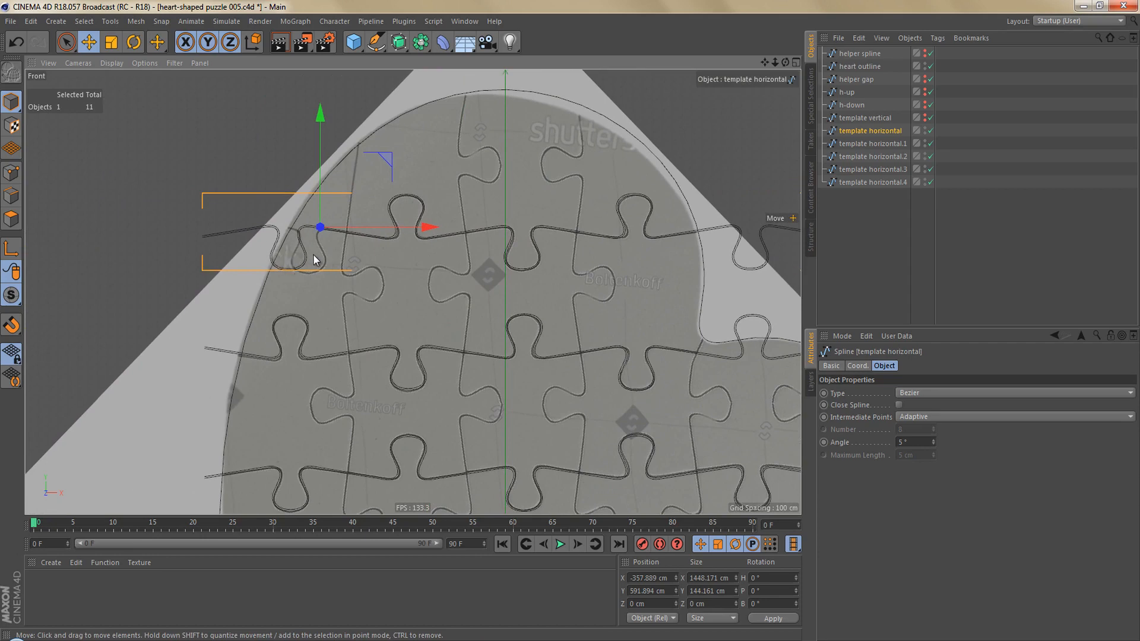
key(Tab)
key(p)
key(0)
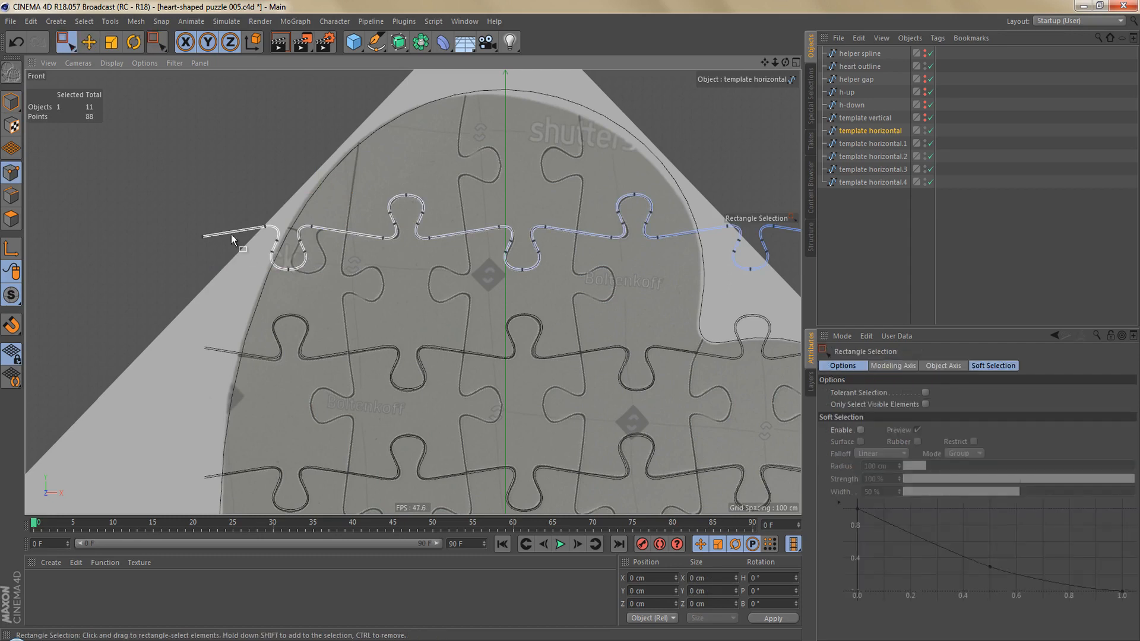
drag(181, 202, 324, 297)
scroll(333, 250, up, 5)
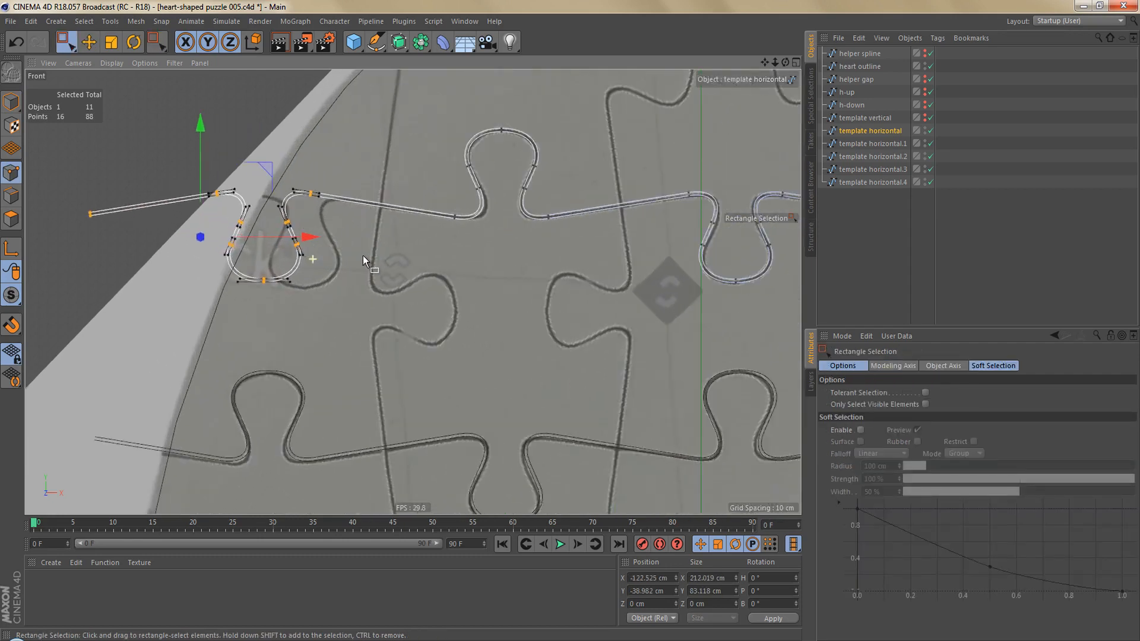
drag(295, 242, 342, 248)
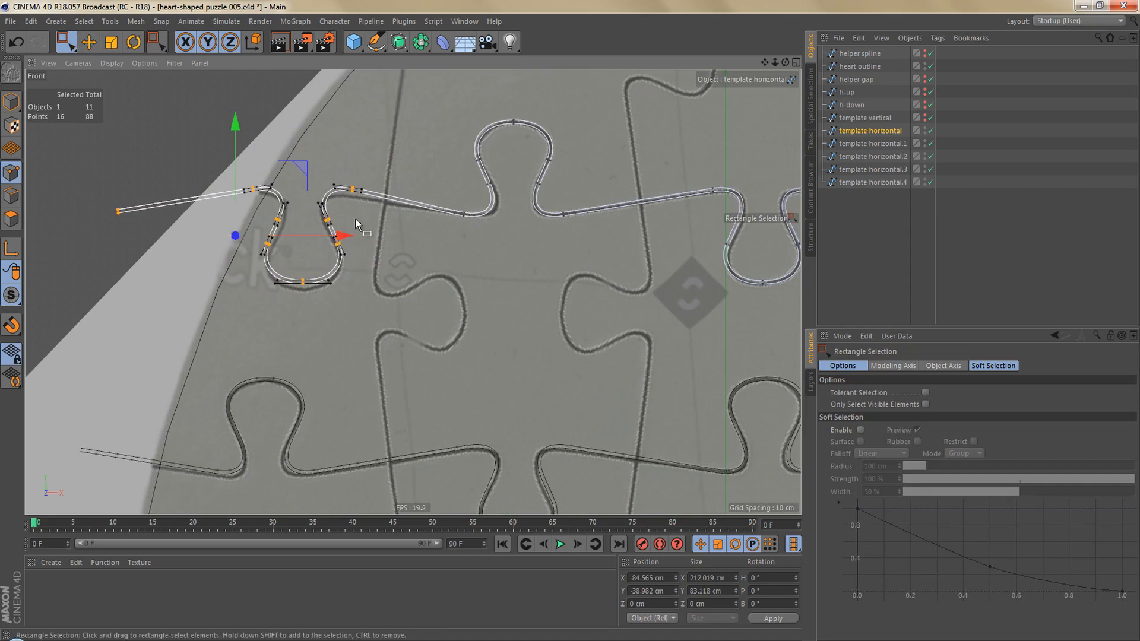
alt+middle_drag(333, 199, 330, 245)
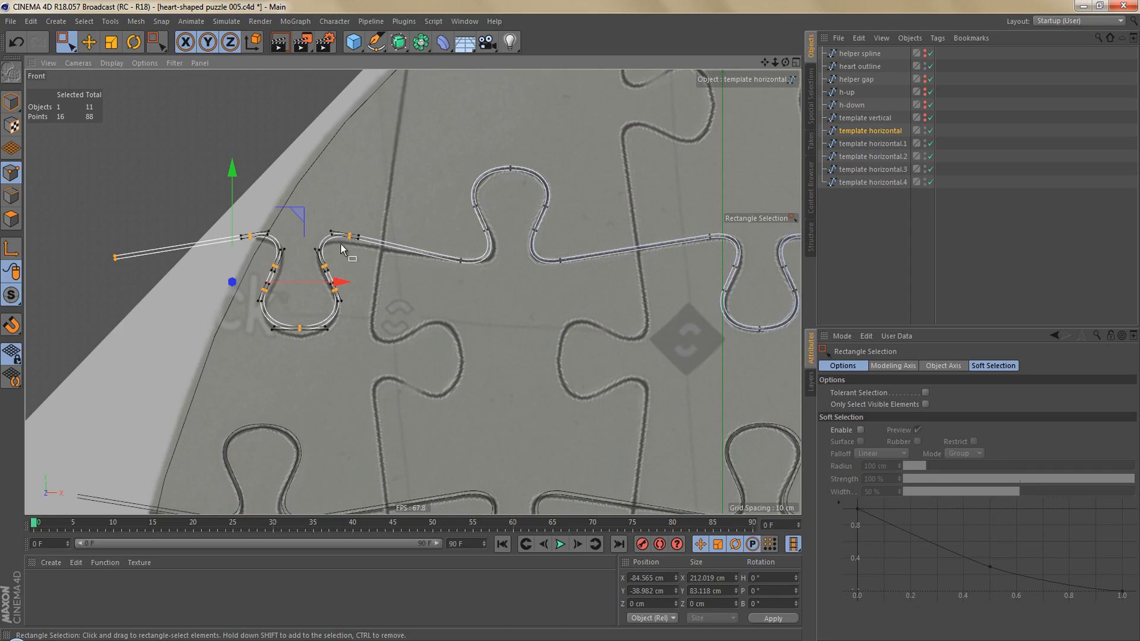
- Duplicate template horizontal directly below itself in the object list and rename the copy as "helper"
ctrl+drag(857, 136, 856, 138)
double_click(855, 141)
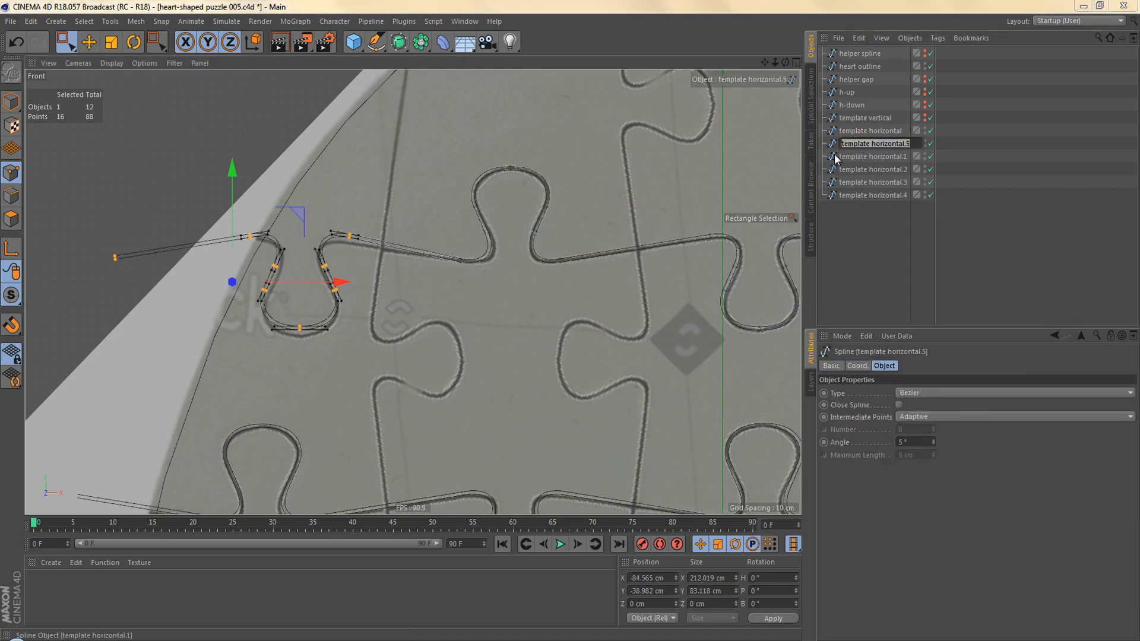
text(helper)
key(Return)
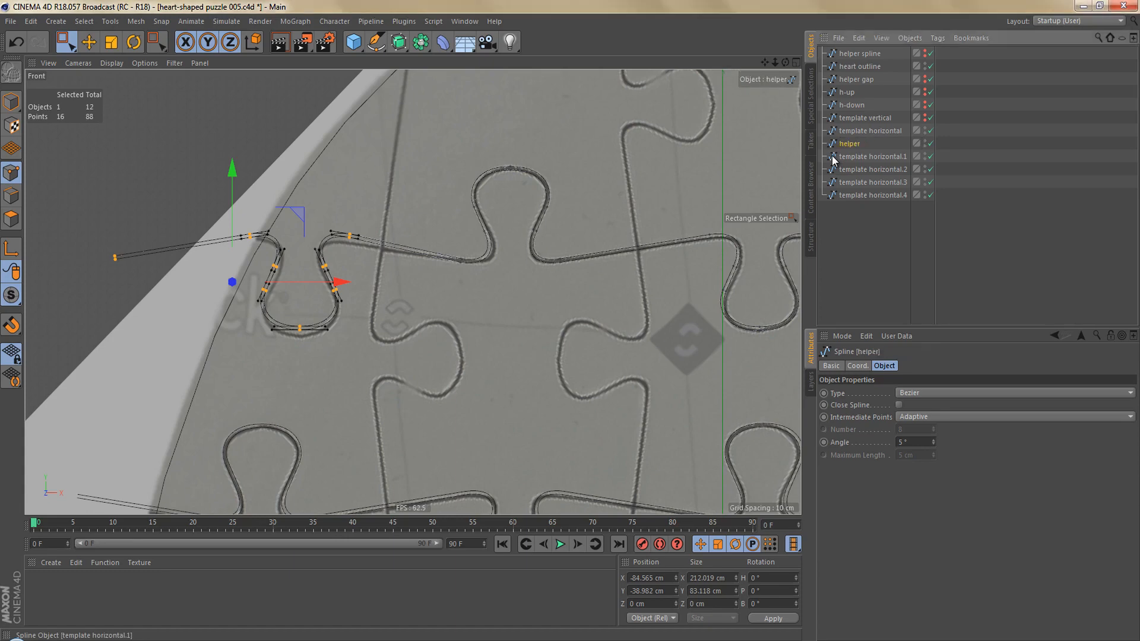
- With snapping enabled and Lock Tangent Length on, use the Pen tool to align template horizontal's tangents right of the leftmost knob with the helper's straight segment
click(853, 132)
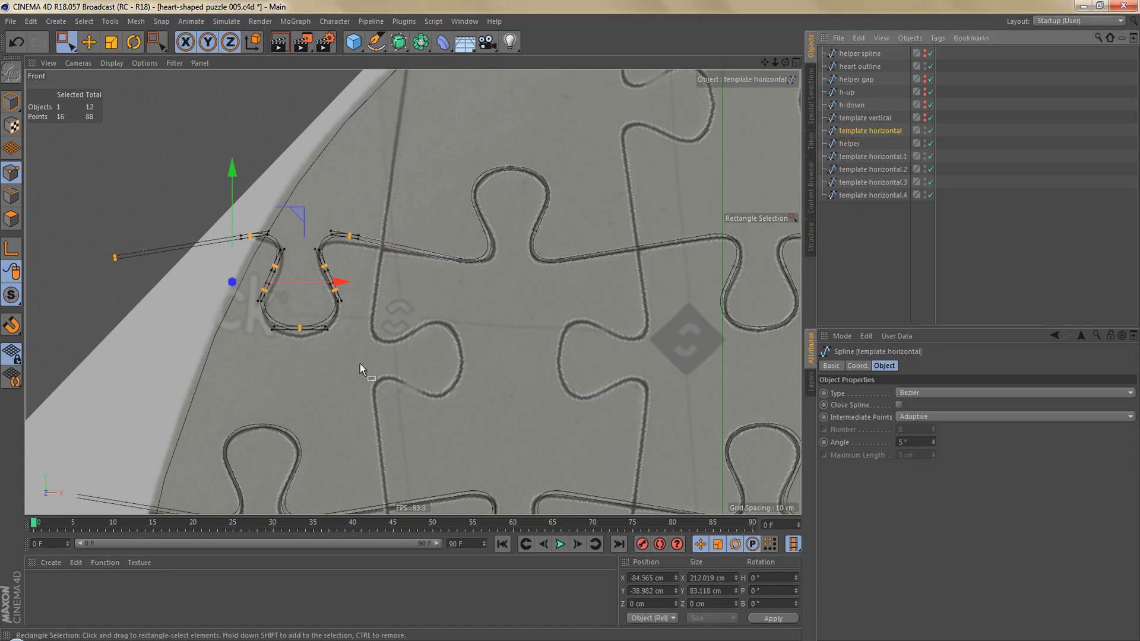
scroll(351, 247, up, 2)
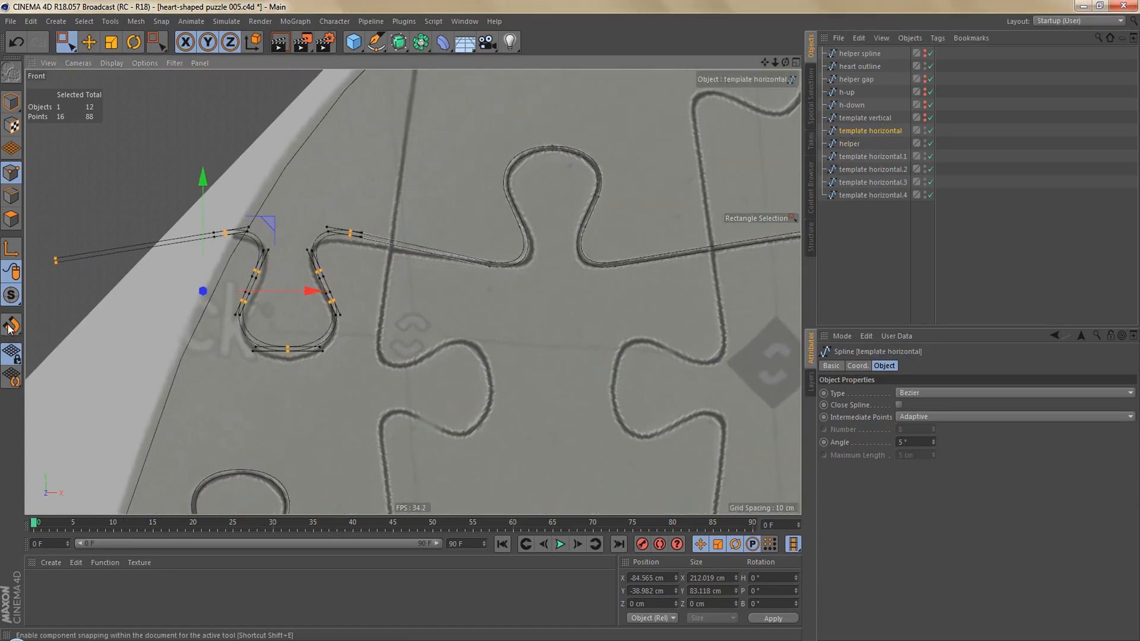
key(m)
key(e)
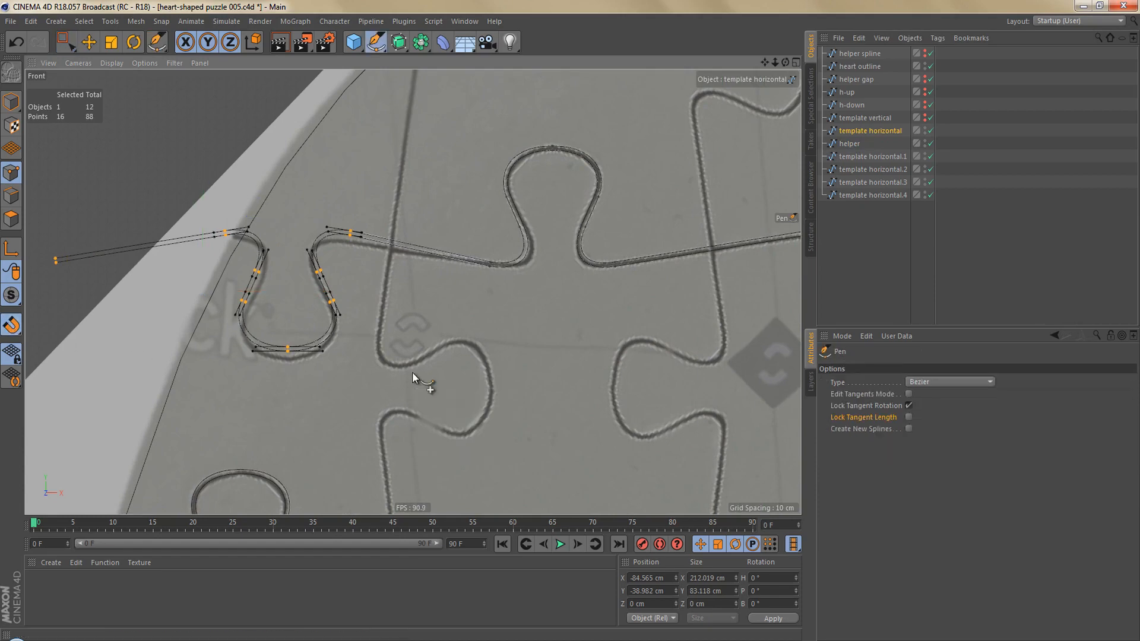
click(908, 417)
scroll(357, 247, up, 5)
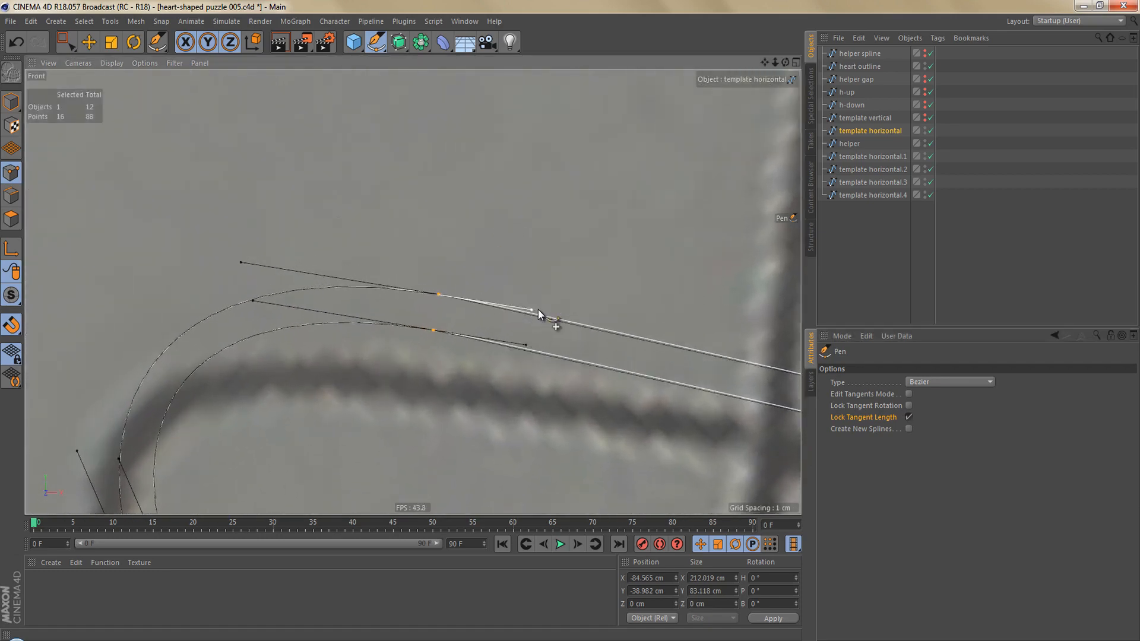
drag(535, 309, 535, 315)
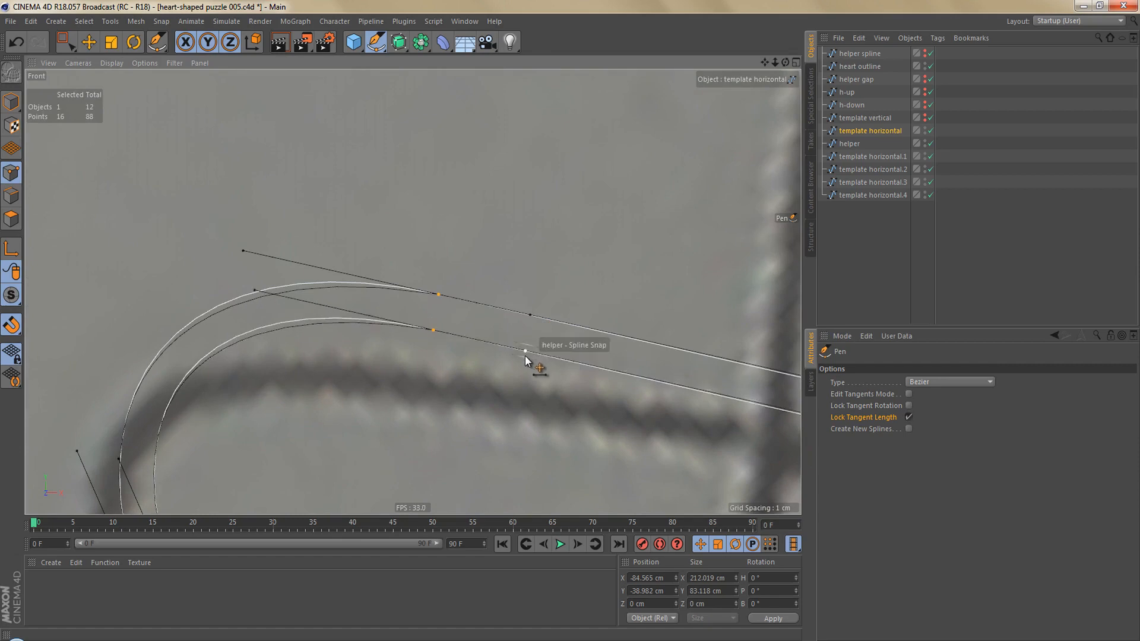
scroll(496, 343, down, 2)
- Snap the tangents at the other end of that slanted segment, just before the second knob, onto the straight helper spline
alt+middle_drag(435, 306, 273, 337)
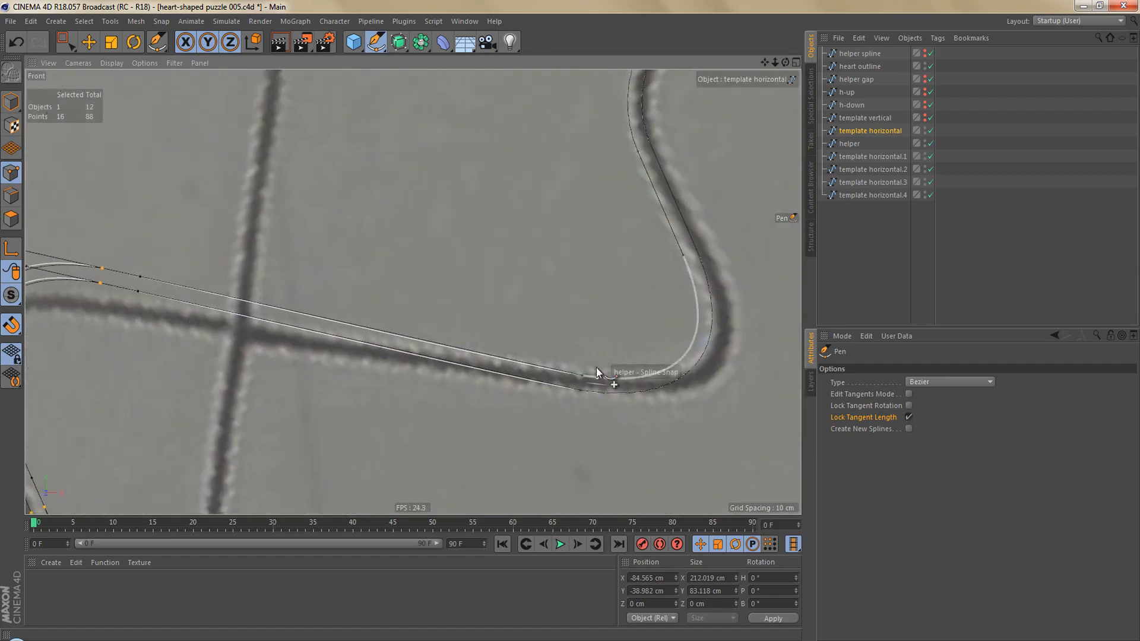
click(575, 378)
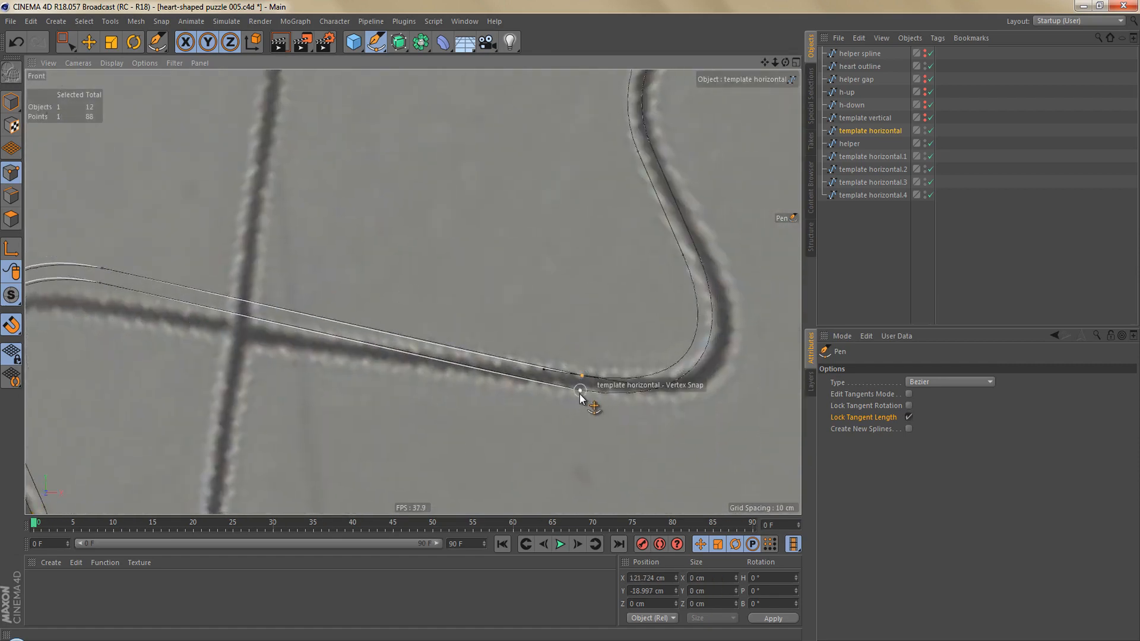
mouse_move(537, 374)
alt+right_down()
mouse_move(574, 364)
mouse_move(579, 351)
alt+right_up()
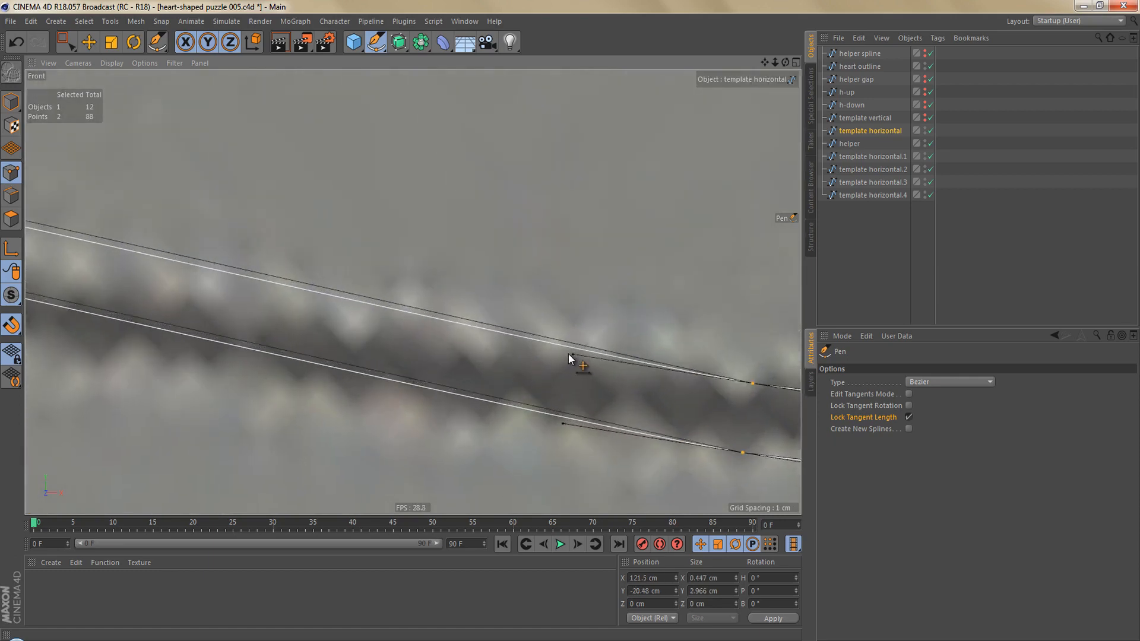
drag(572, 355, 573, 347)
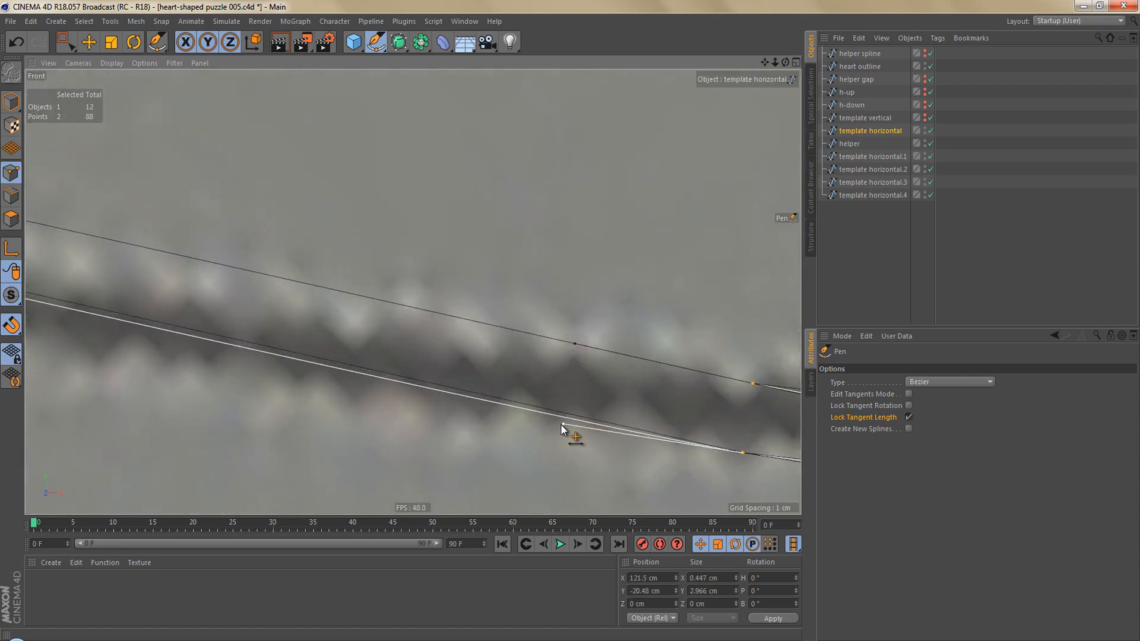
alt+right_drag(564, 341, 425, 364)
- Delete the two far-left end points of the template horizontal spline and delete the helper spline
alt+middle_drag(425, 364, 641, 327)
alt+right_drag(538, 332, 509, 342)
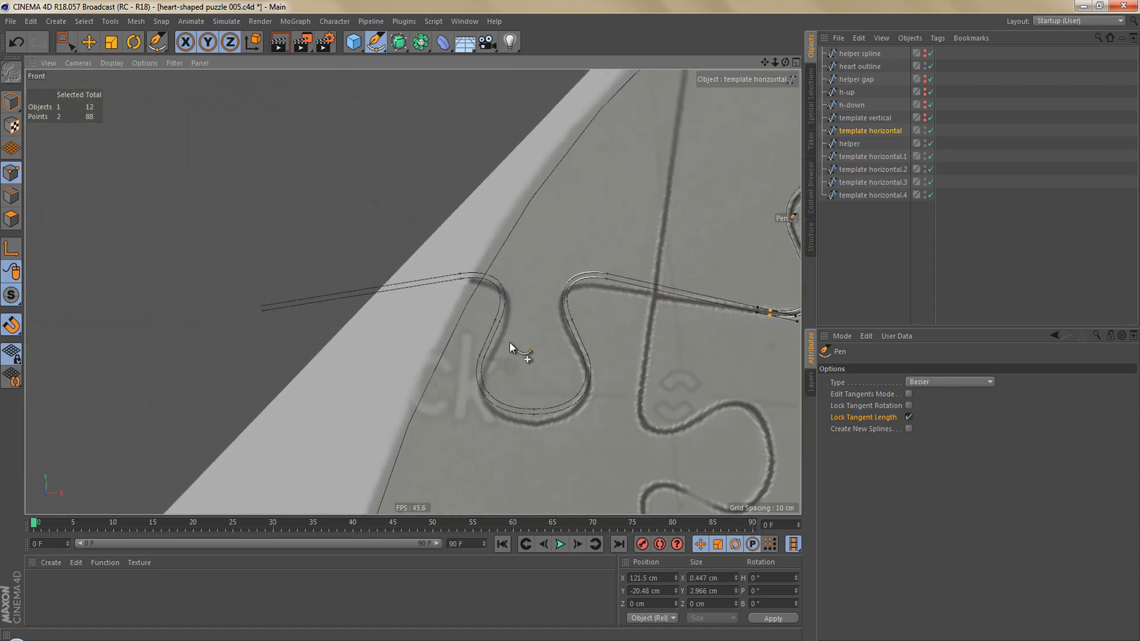
key(space)
drag(235, 284, 291, 336)
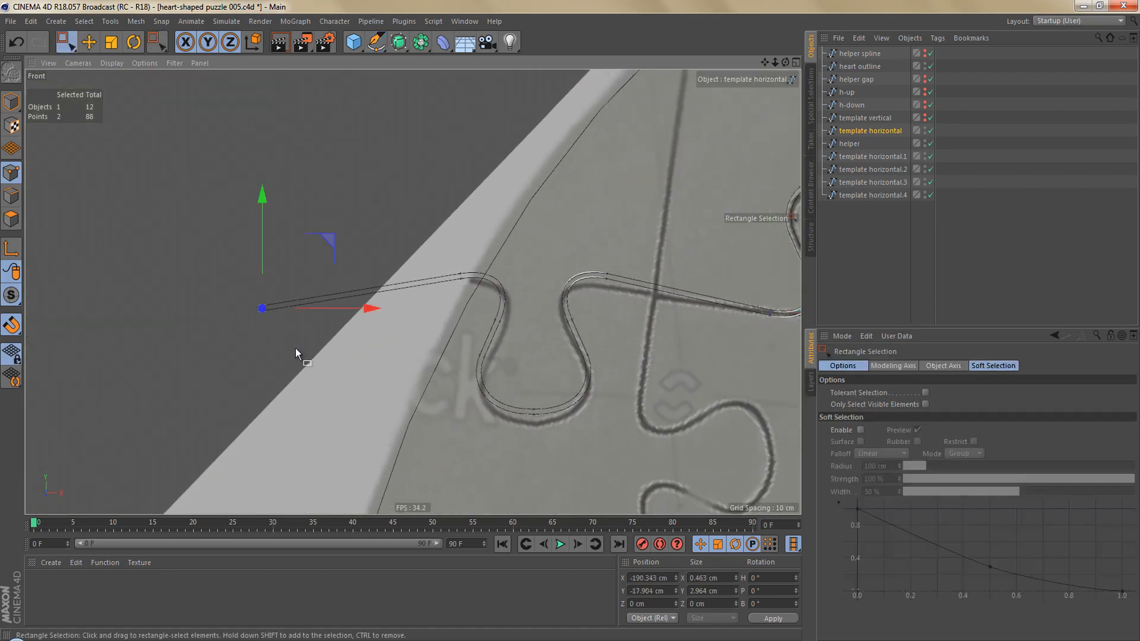
key(Delete)
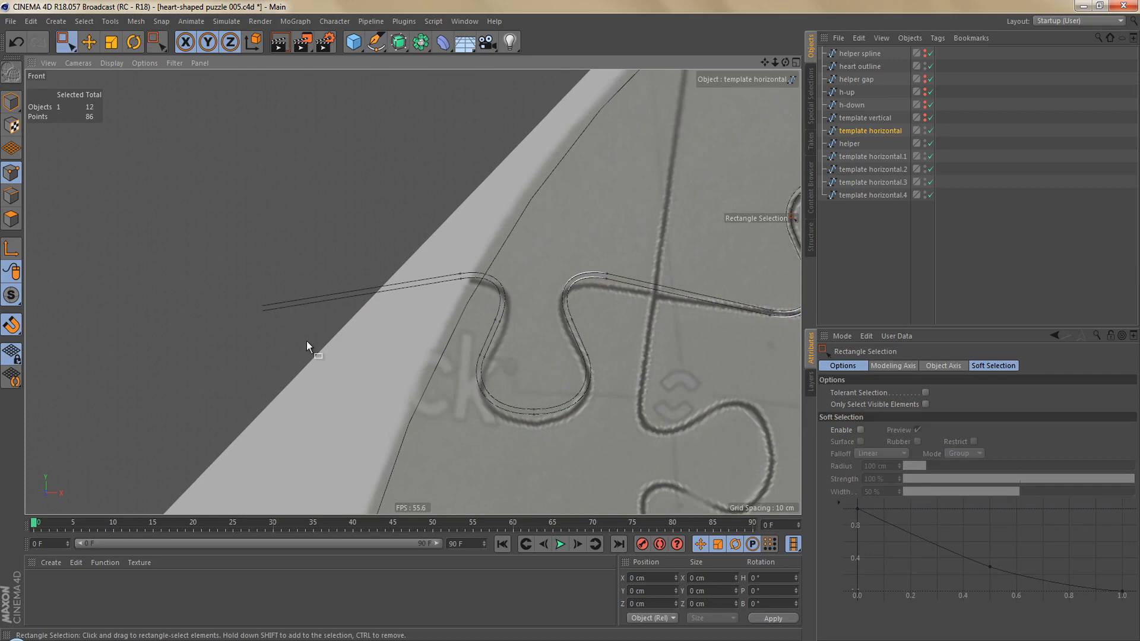
click(850, 144)
key(Delete)
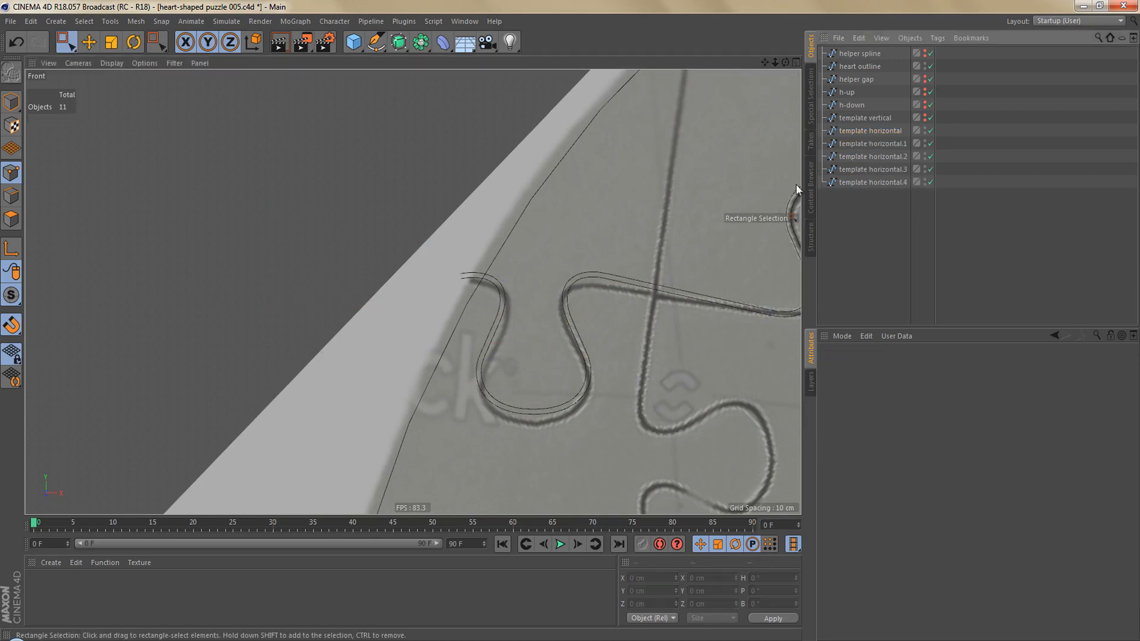
- Delete template horizontal's surplus points beyond the heart's right edge, keeping the first point pair outside the outline as the ends
click(861, 130)
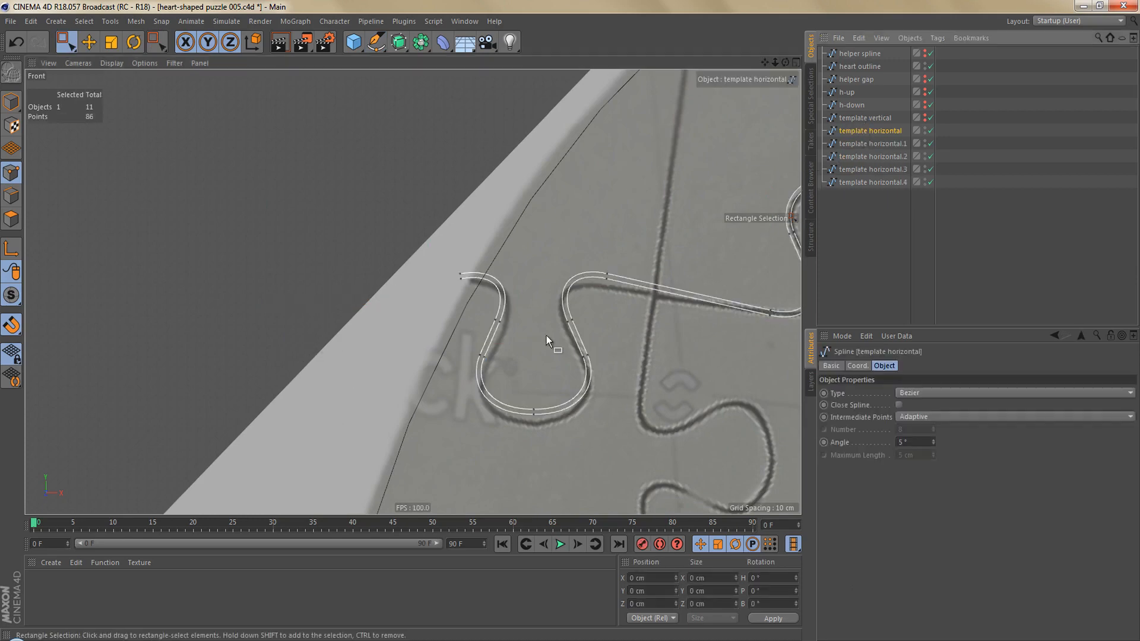
alt+middle_drag(547, 336, 197, 313)
alt+right_drag(322, 283, 277, 300)
alt+middle_drag(472, 300, 146, 313)
alt+middle_drag(599, 307, 496, 308)
alt+middle_drag(578, 304, 381, 295)
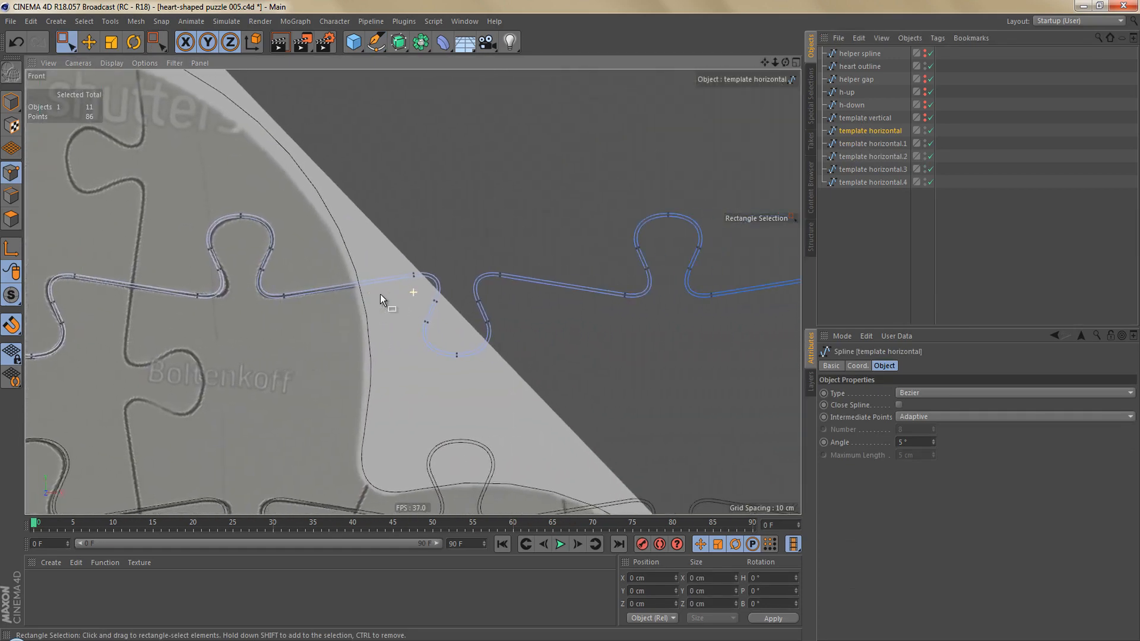
alt+middle_drag(468, 312, 373, 309)
scroll(373, 309, down, 2)
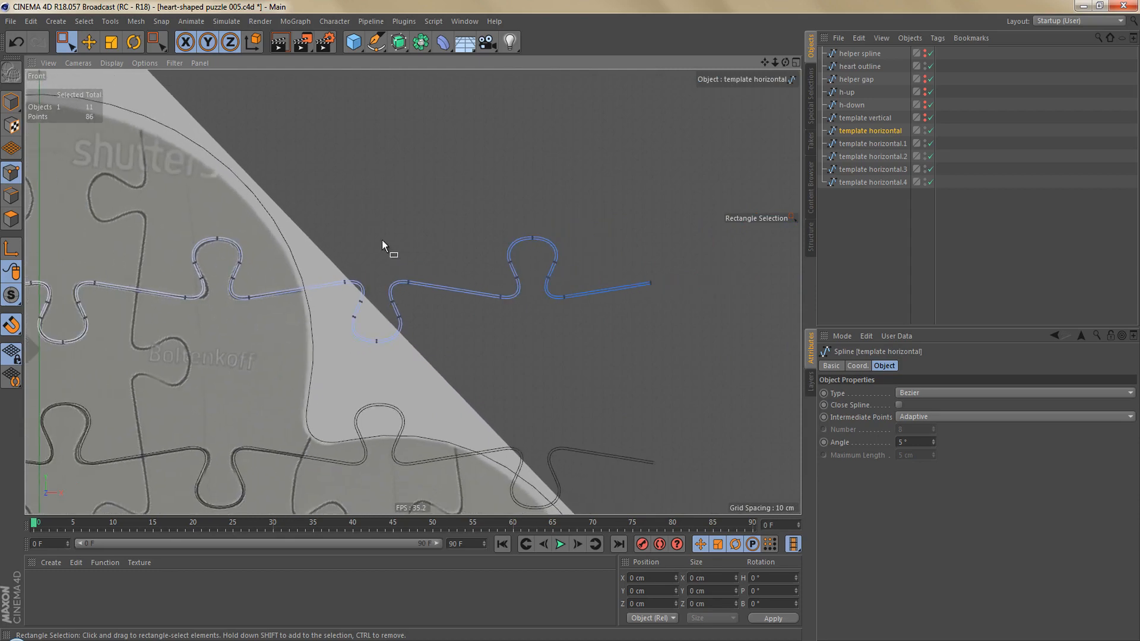
drag(380, 209, 686, 372)
scroll(360, 350, up, 3)
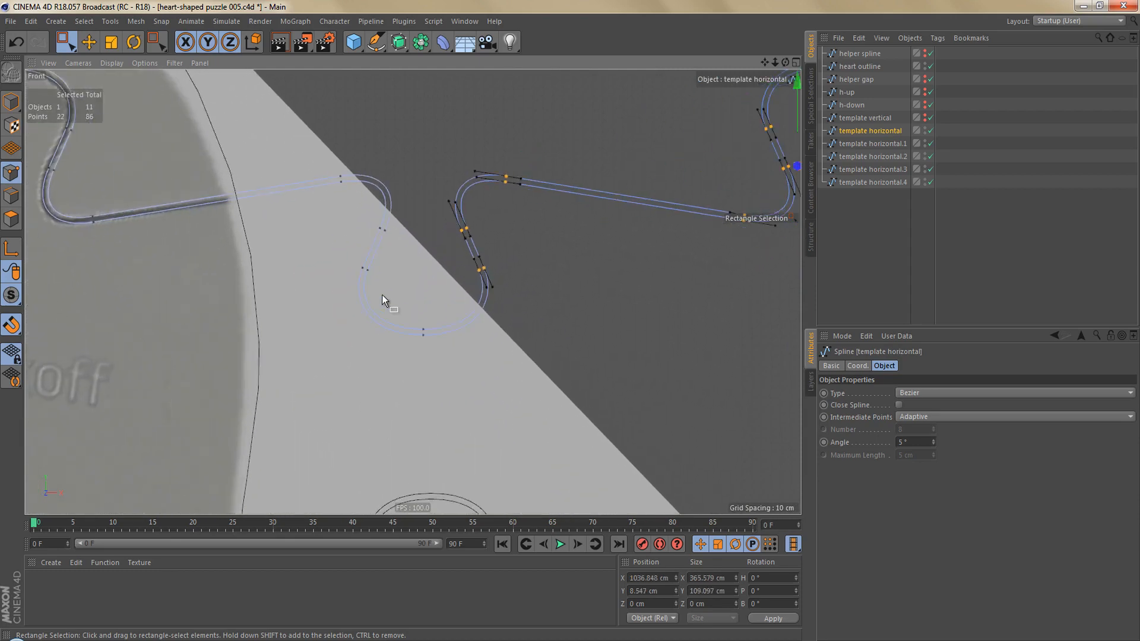
drag(361, 216, 514, 371)
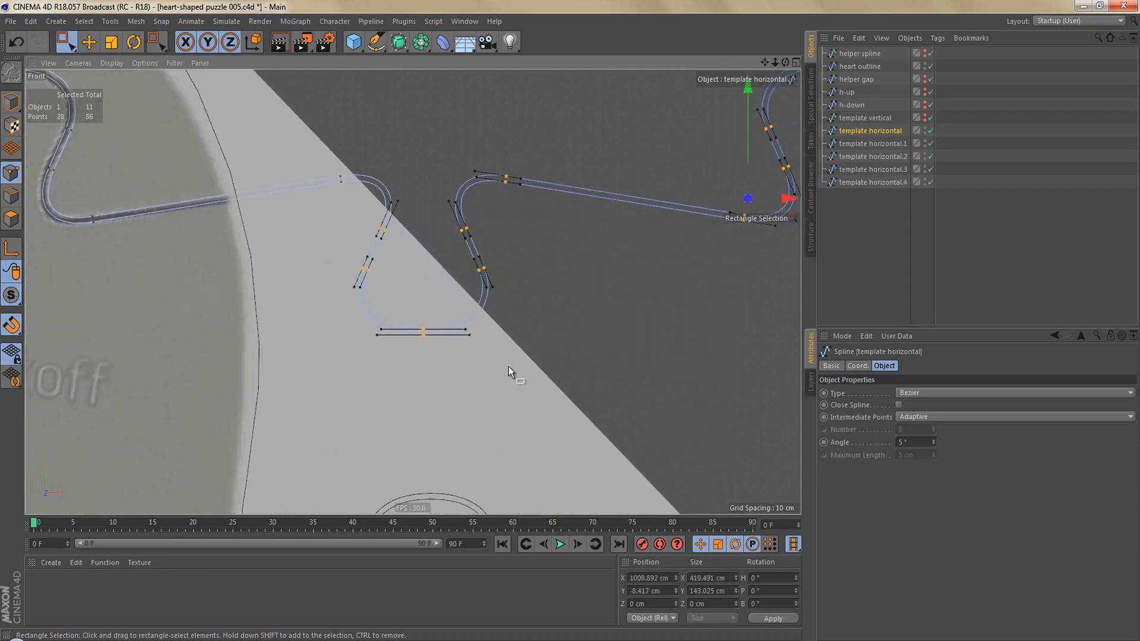
key(Delete)
- Set the two right end points of template horizontal to hard interpolation
drag(339, 171, 386, 254)
right_click(386, 256)
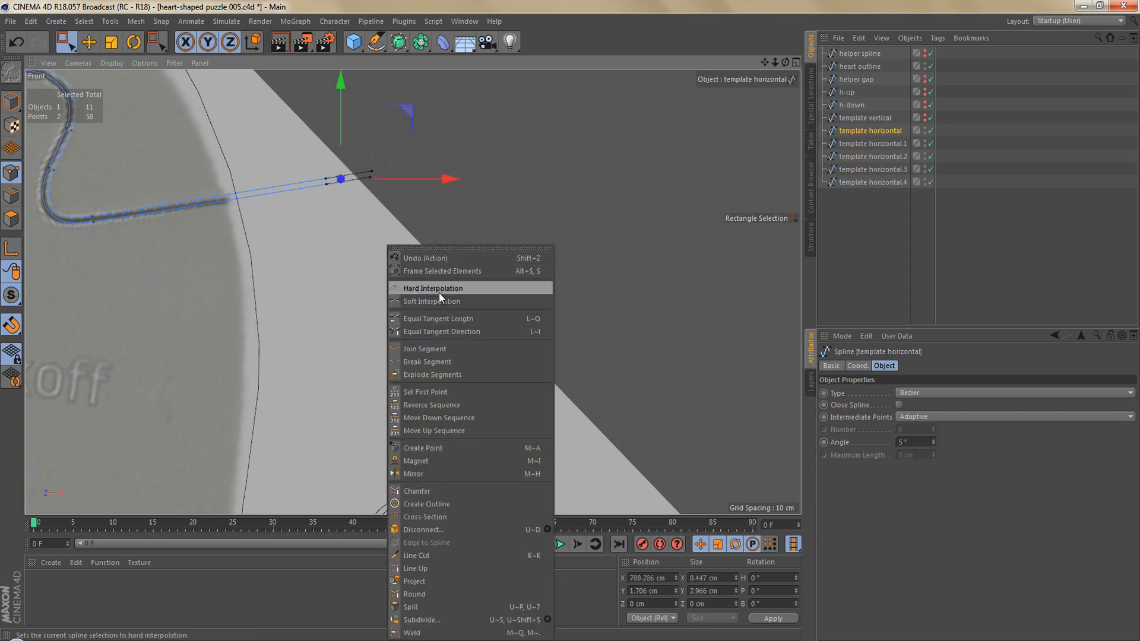
click(439, 288)
scroll(463, 297, down, 6)
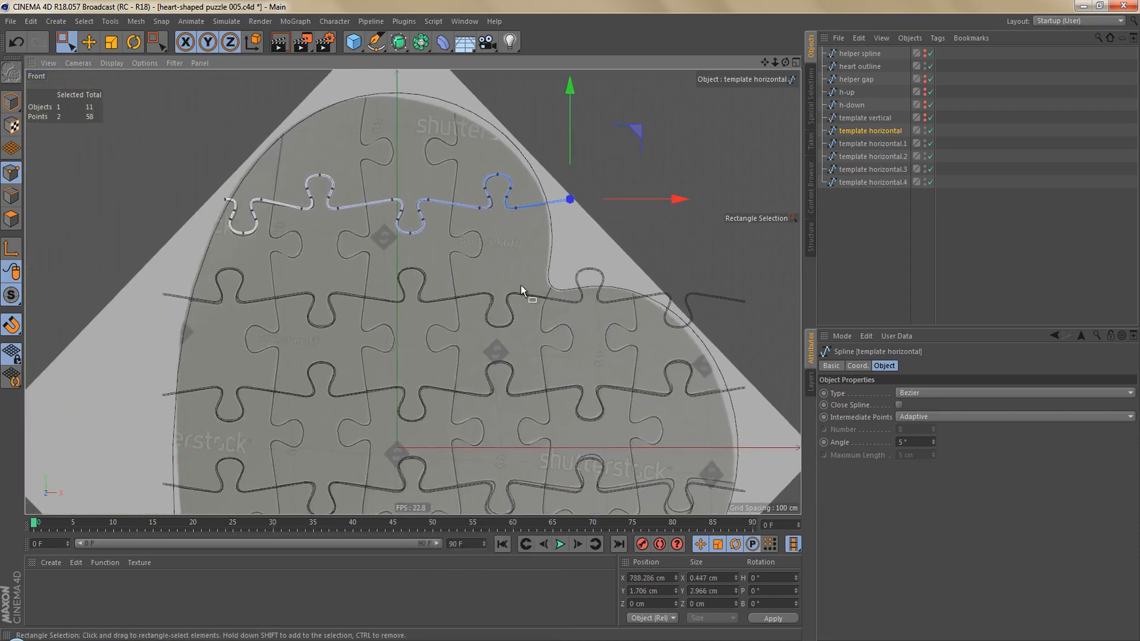
- Cut template horizontal.1 with a Line Cut where it meets the vertical reference cut line just below the heart's notch
alt+middle_drag(482, 310, 564, 302)
click(864, 143)
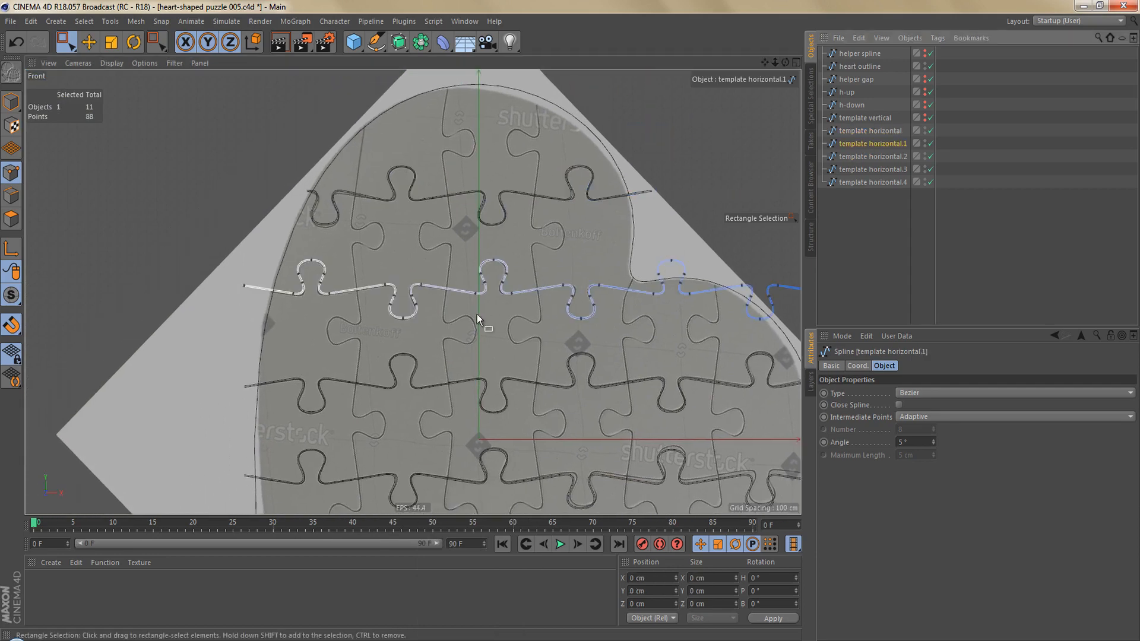
alt+right_drag(375, 310, 494, 304)
alt+middle_drag(494, 304, 212, 357)
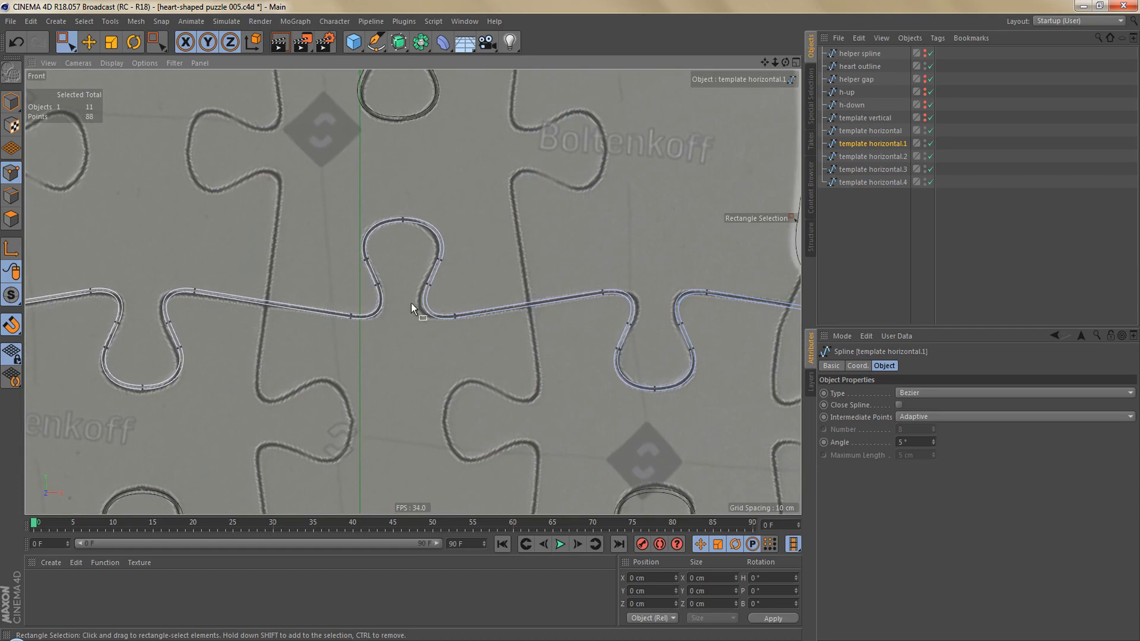
alt+middle_drag(411, 303, 147, 291)
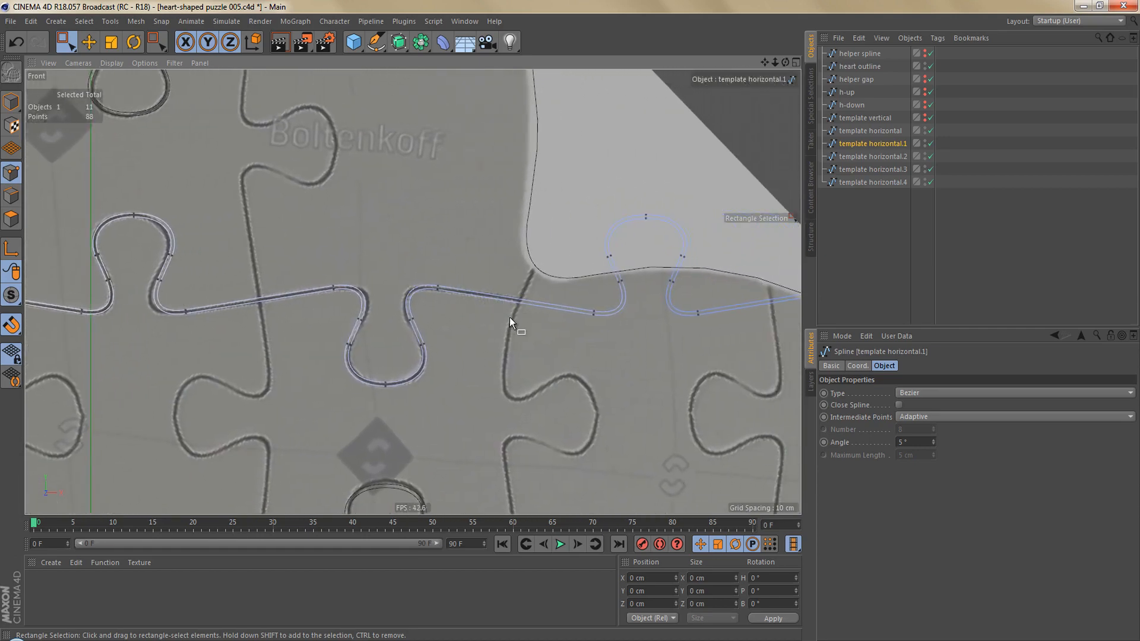
alt+middle_drag(512, 312, 455, 313)
alt+right_drag(455, 305, 472, 277)
key(k)
key(k)
drag(471, 249, 450, 298)
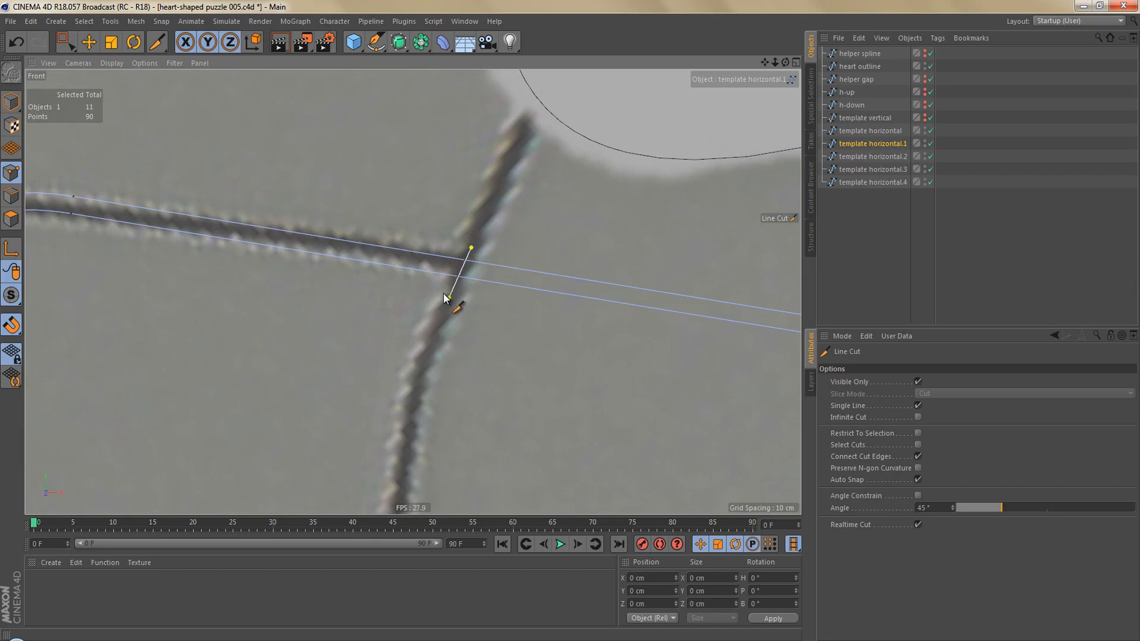
- Delete all points of template horizontal.1 to the right of the new cut
scroll(457, 254, down, 5)
alt+right_drag(417, 335, 409, 345)
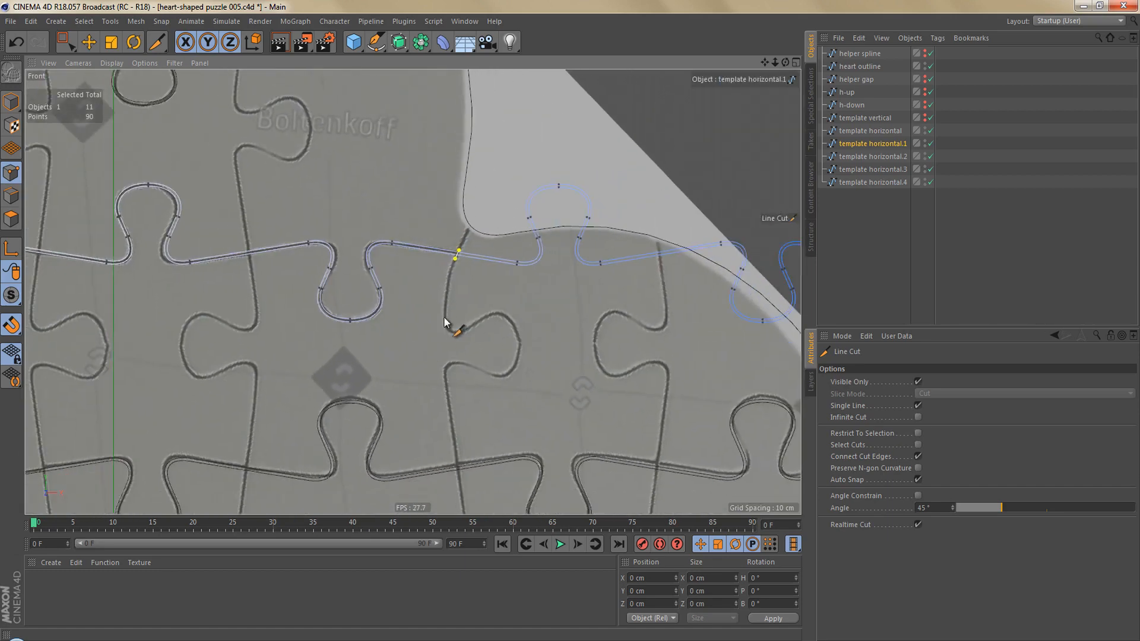
alt+middle_drag(460, 318, 322, 331)
key(0)
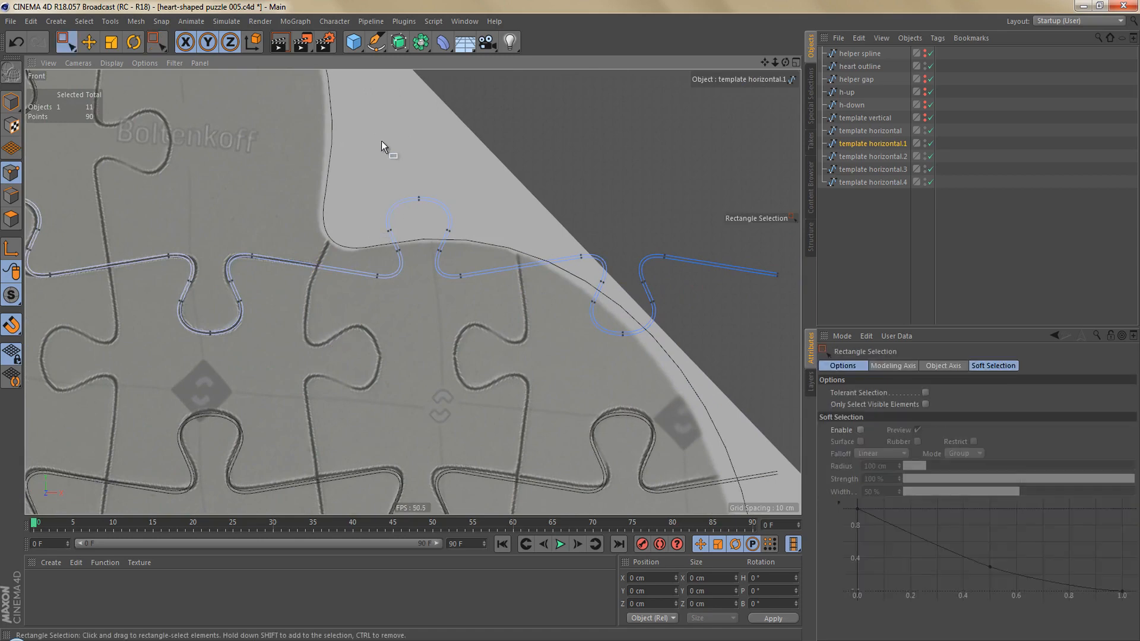
drag(380, 142, 790, 394)
key(Delete)
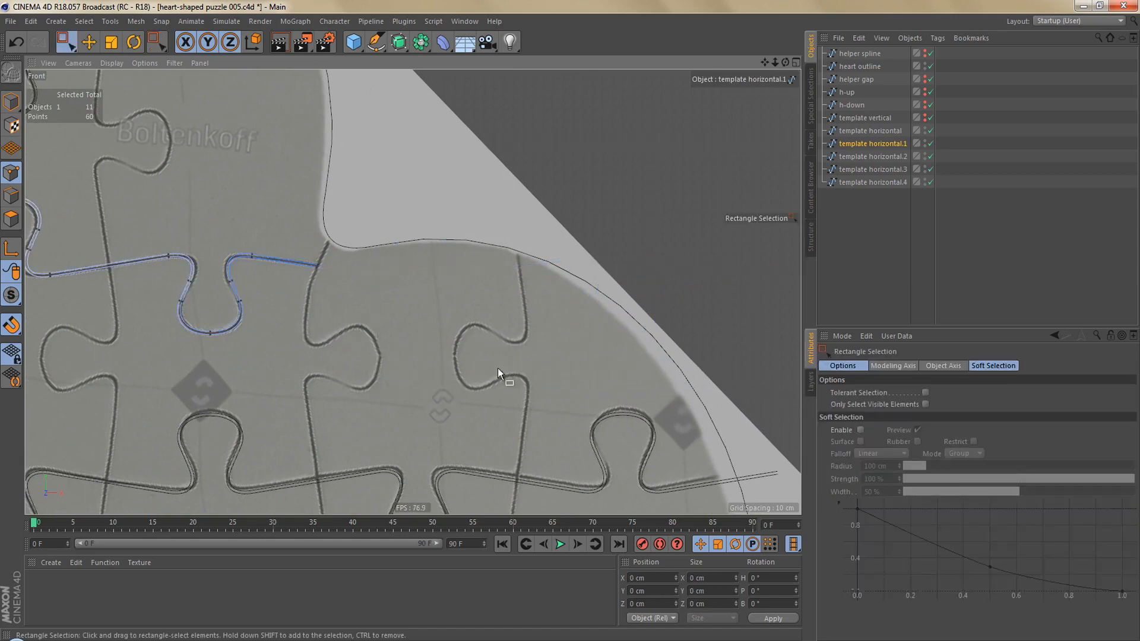
- Set the two cut end points of template horizontal.1 to hard interpolation
drag(302, 251, 333, 301)
right_click(343, 305)
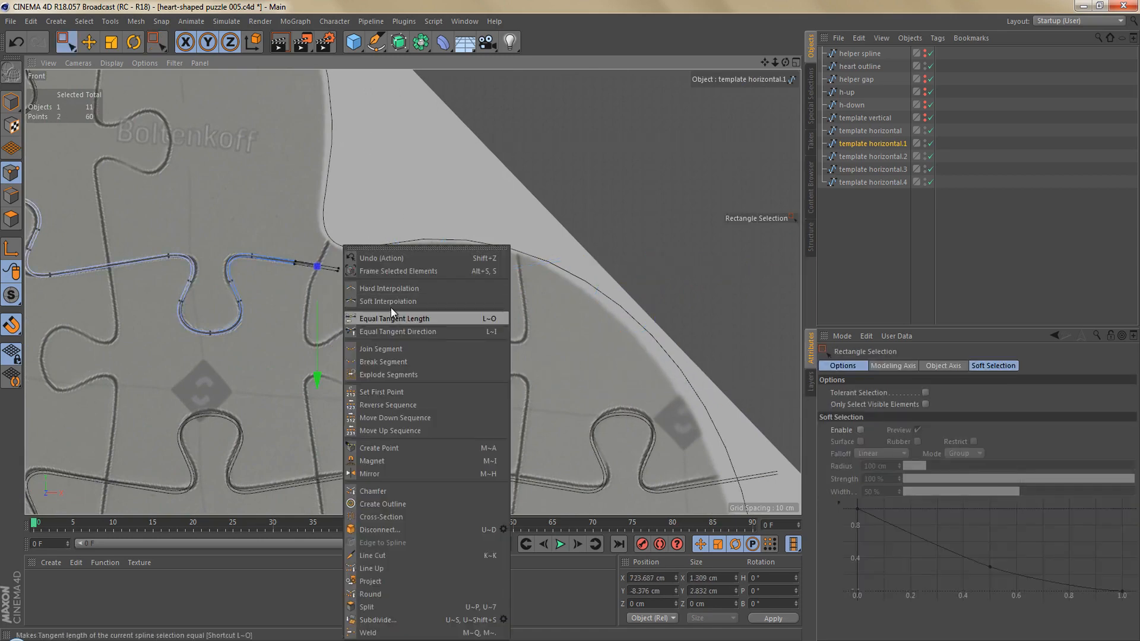
click(393, 291)
scroll(628, 229, down, 8)
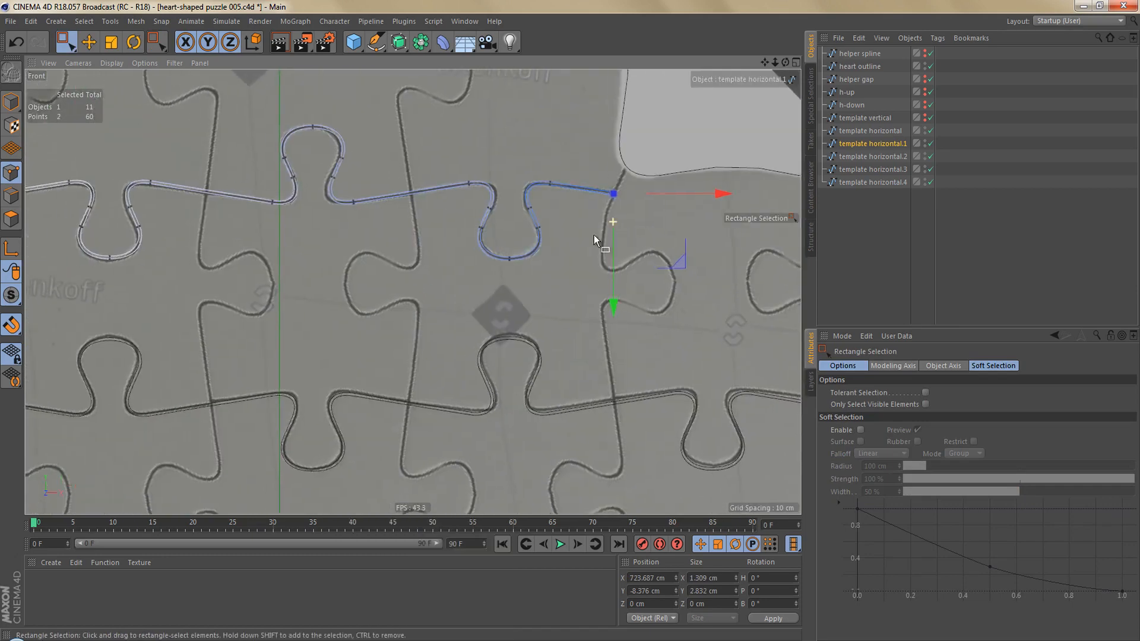
- Rotate the fourth-row spline, template horizontal.3, as a whole object to a bank angle of about 0.7° to follow the reference cut line
middle_drag(527, 336, 473, 283)
click(876, 157)
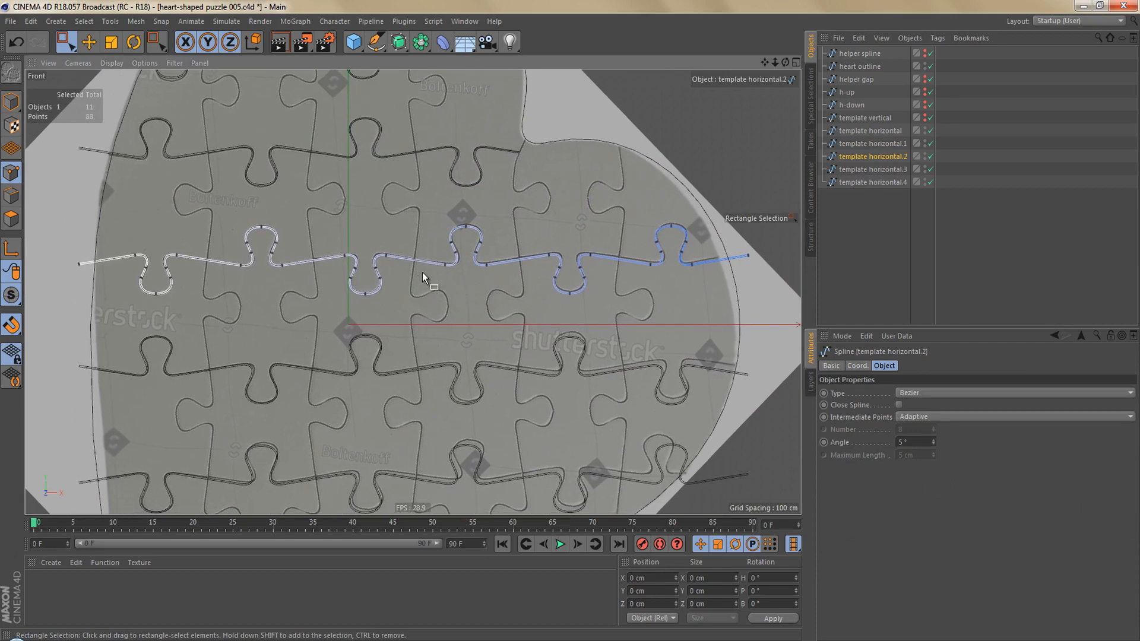
alt+middle_drag(422, 272, 446, 262)
click(849, 168)
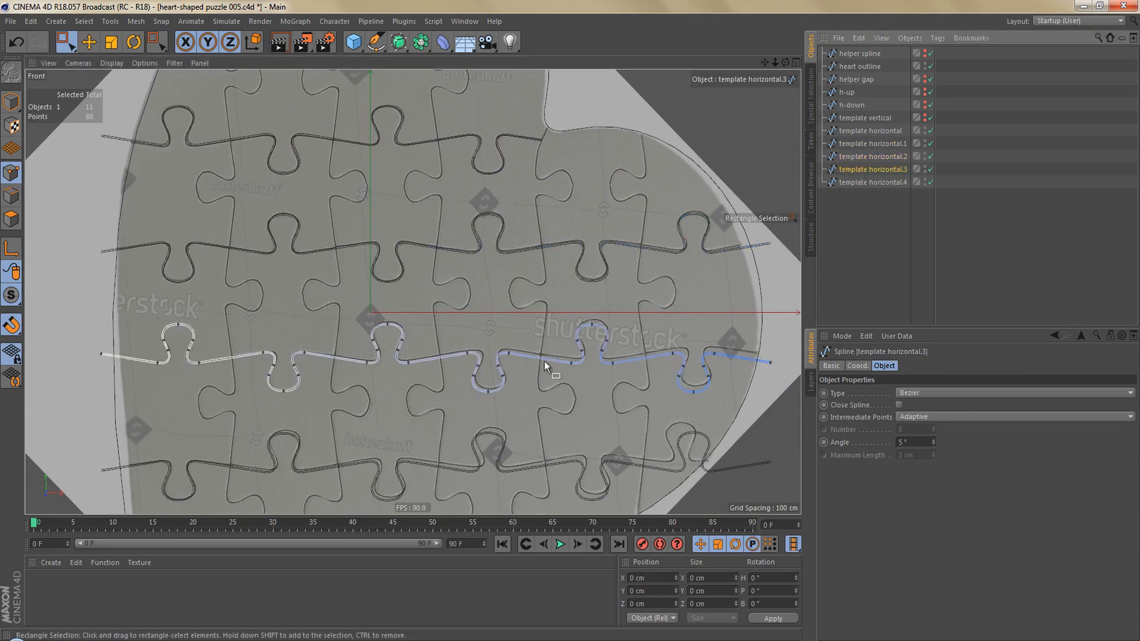
alt+middle_drag(421, 369, 401, 338)
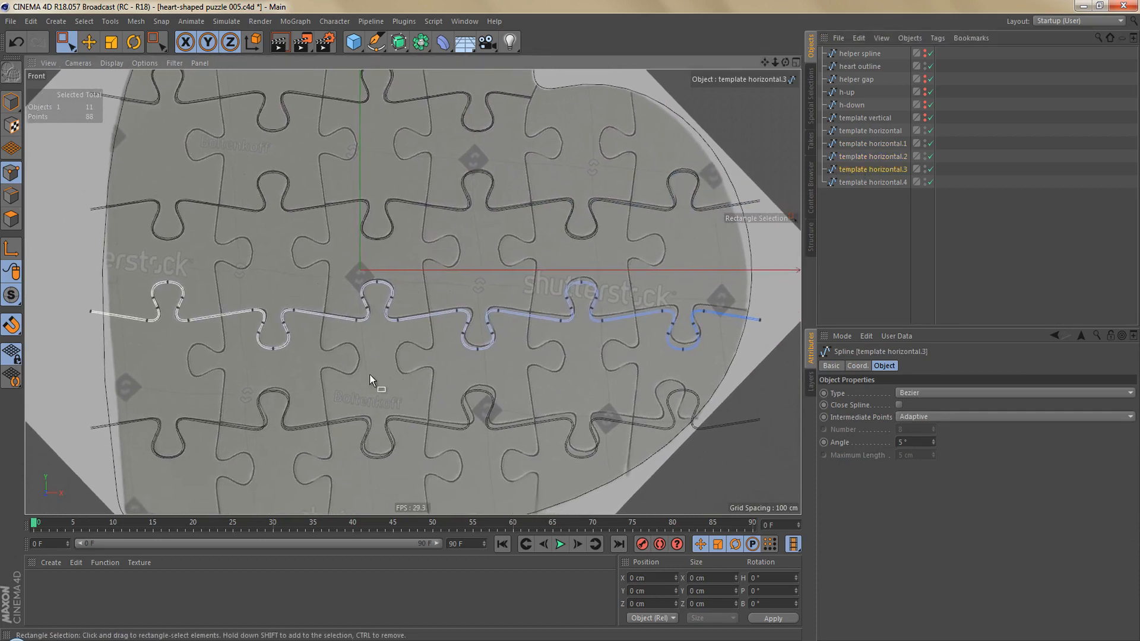
scroll(412, 340, up, 4)
alt+middle_drag(515, 348, 429, 352)
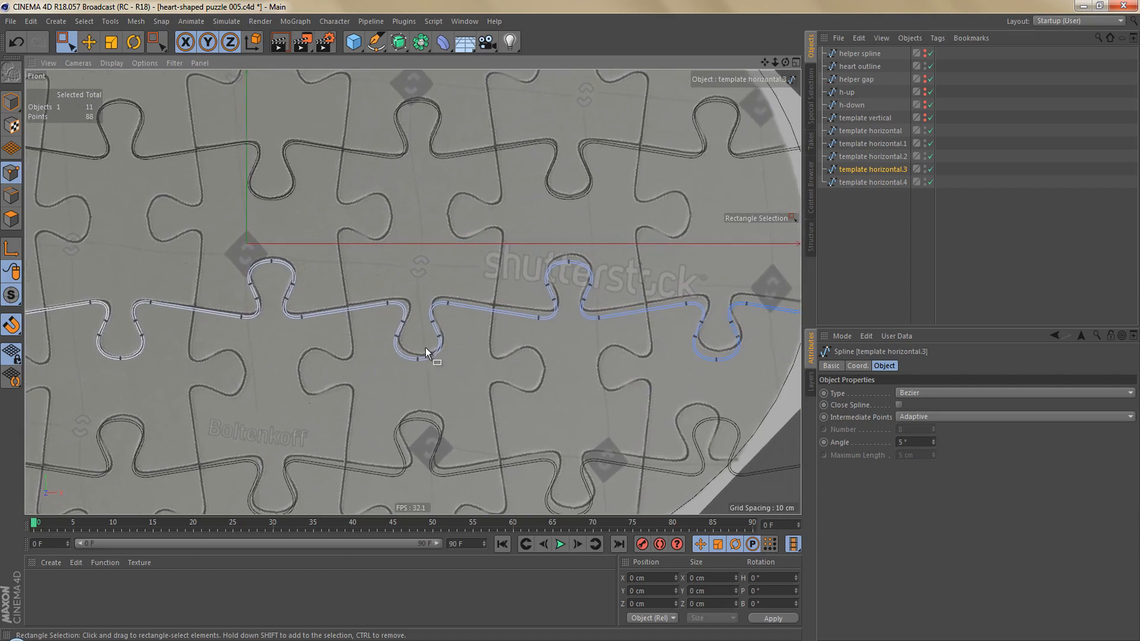
key(Return)
key(r)
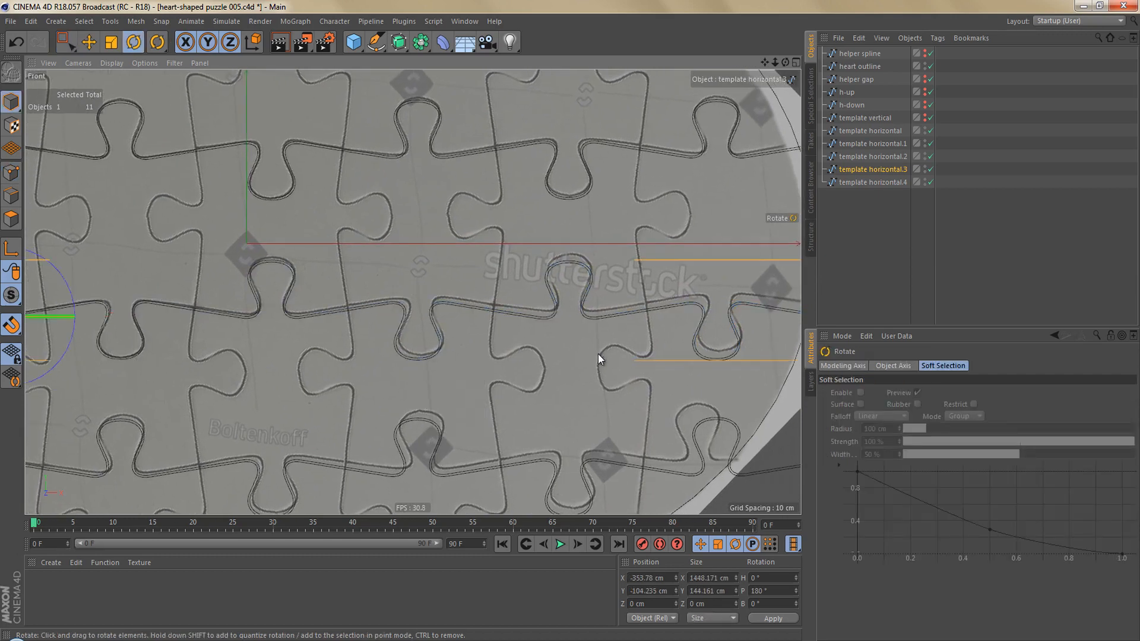
drag(598, 354, 602, 346)
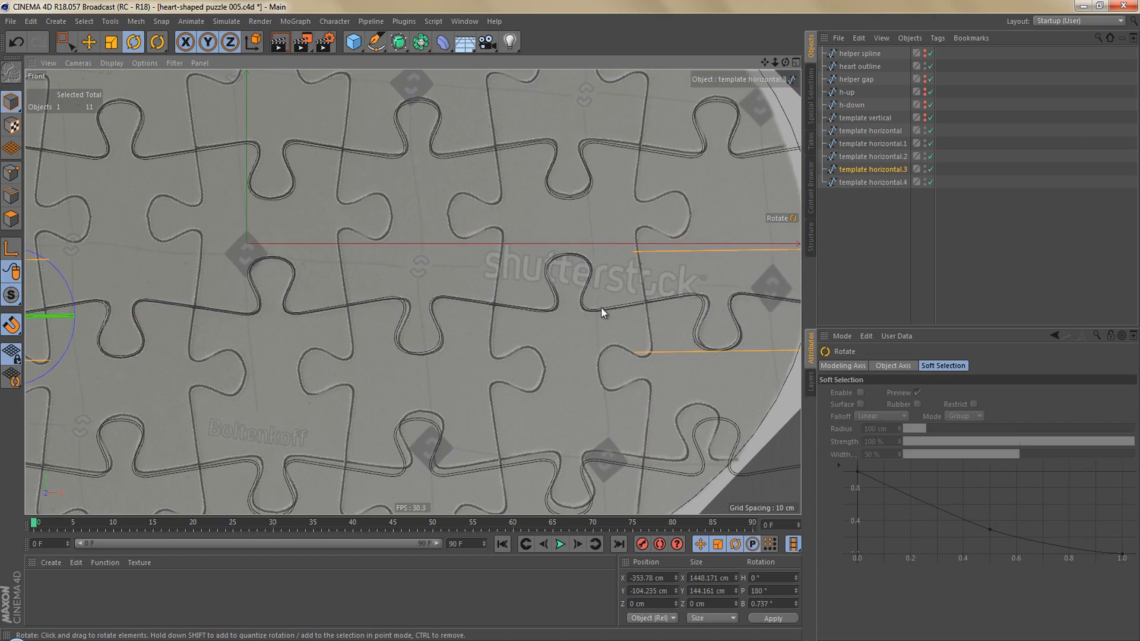
- Shift the points of the rightmost knob and end of template horizontal.4 about 30 cm left to match the reference knob
scroll(601, 308, down, 4)
alt+right_drag(604, 344, 603, 344)
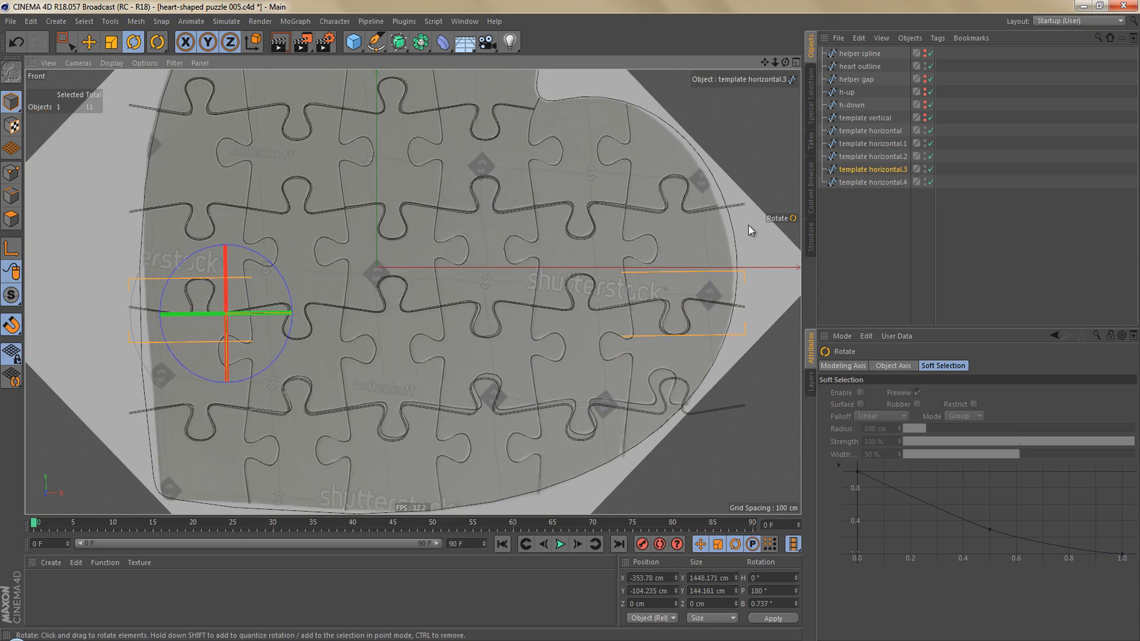
click(862, 183)
alt+middle_drag(435, 397, 427, 361)
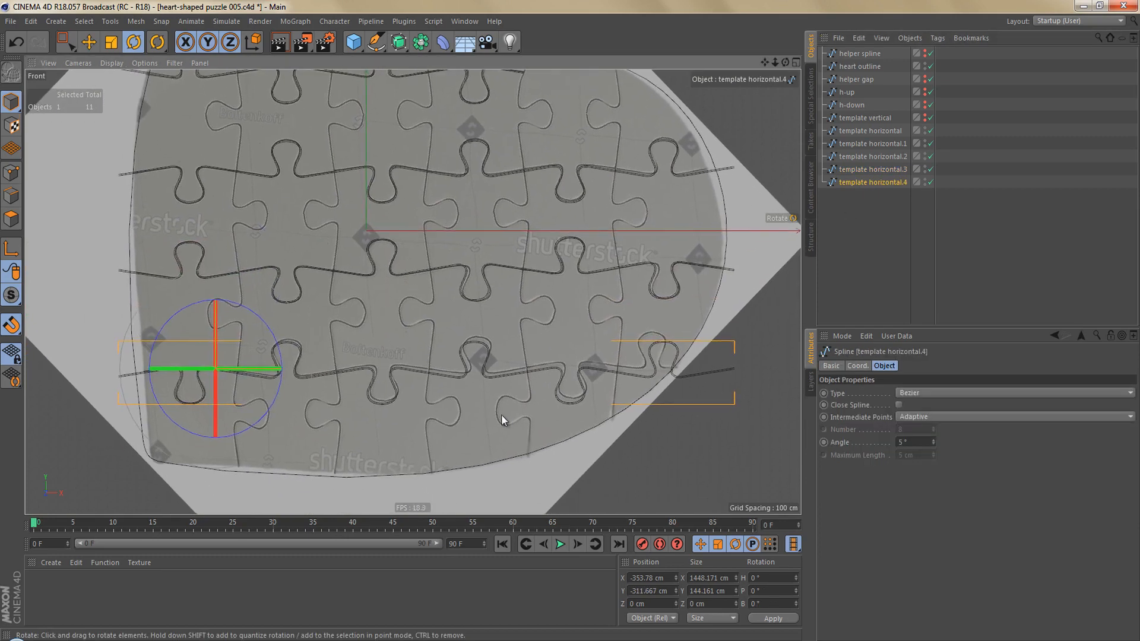
alt+middle_drag(501, 414, 436, 411)
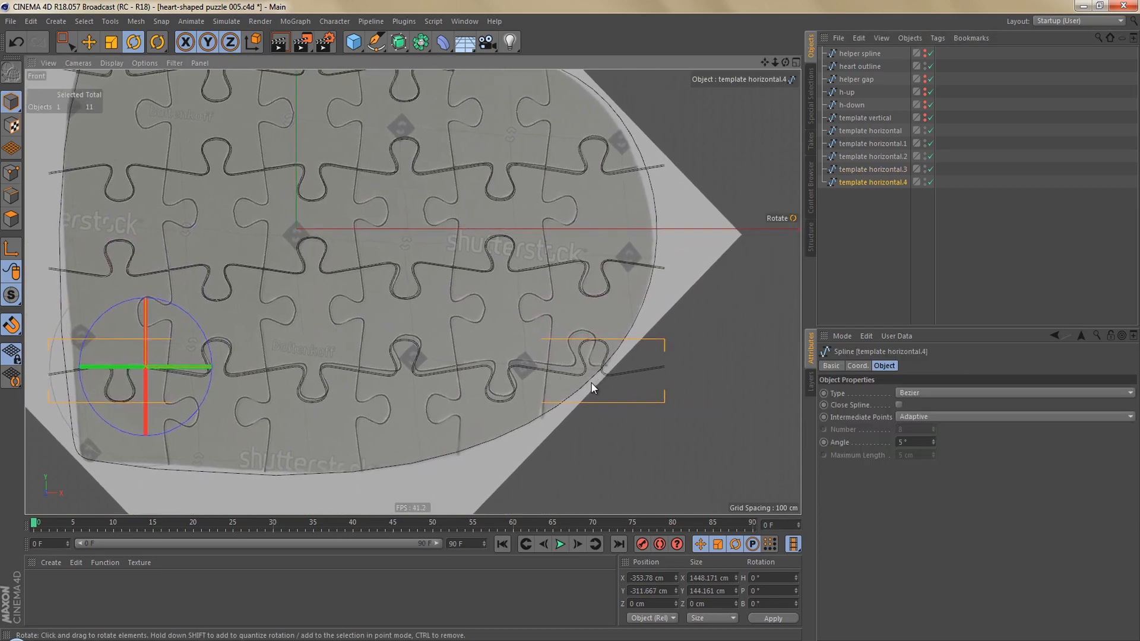
key(Return)
key(0)
drag(546, 310, 689, 419)
scroll(672, 377, up, 6)
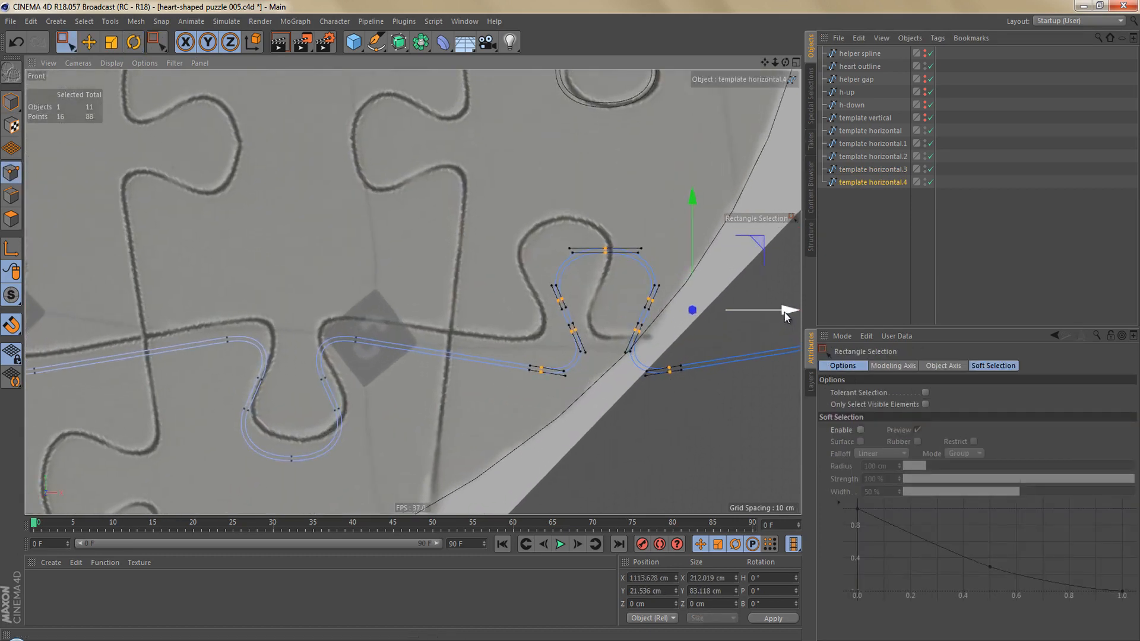
drag(785, 316, 741, 326)
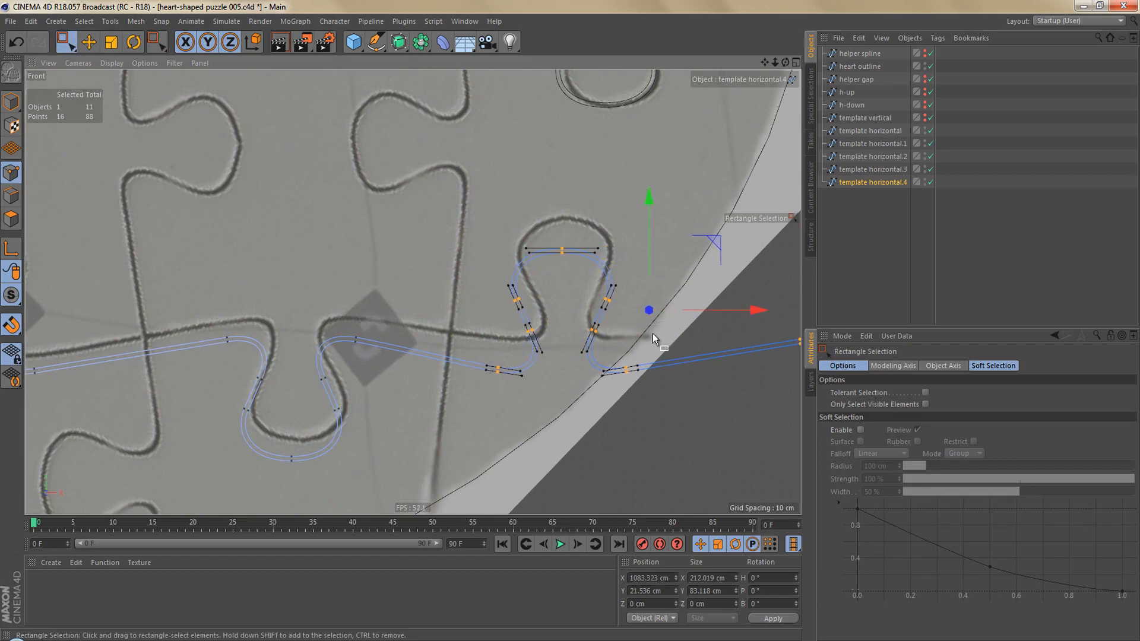
- Duplicate template horizontal.4 and rename the copy as helper
scroll(653, 333, down, 3)
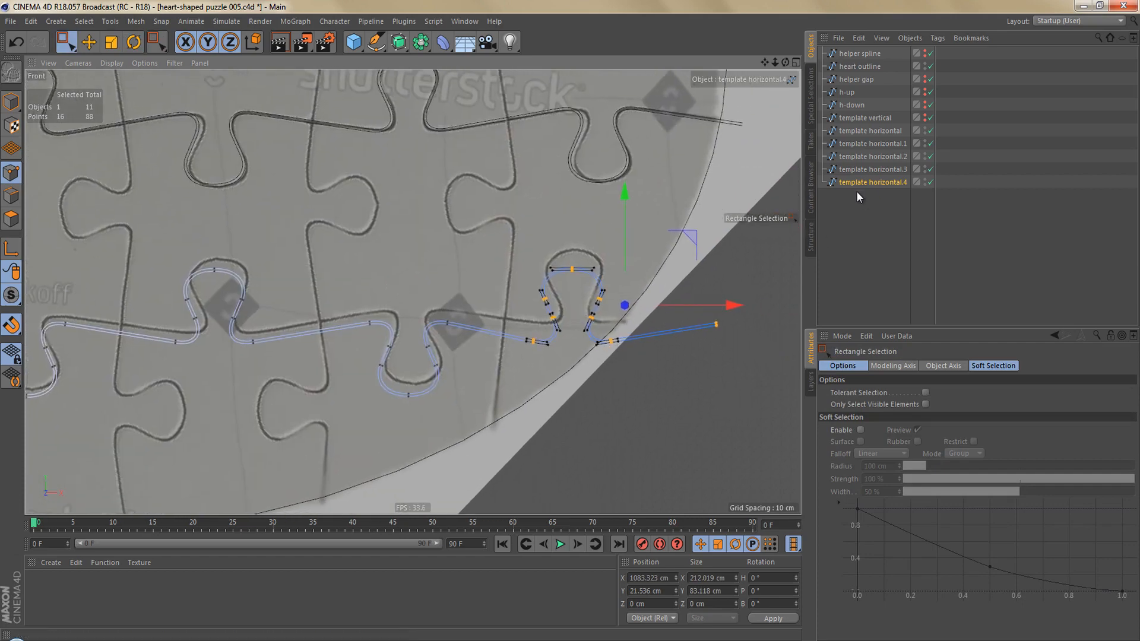
click(851, 203)
key(ctrl+v)
double_click(854, 198)
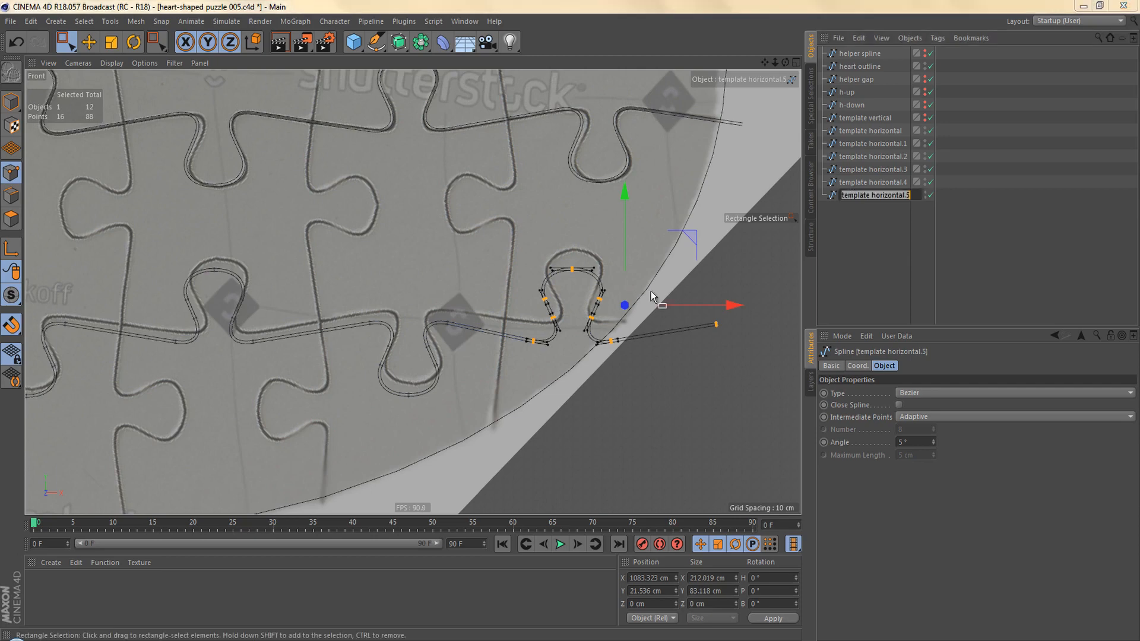
text(helper)
key(Return)
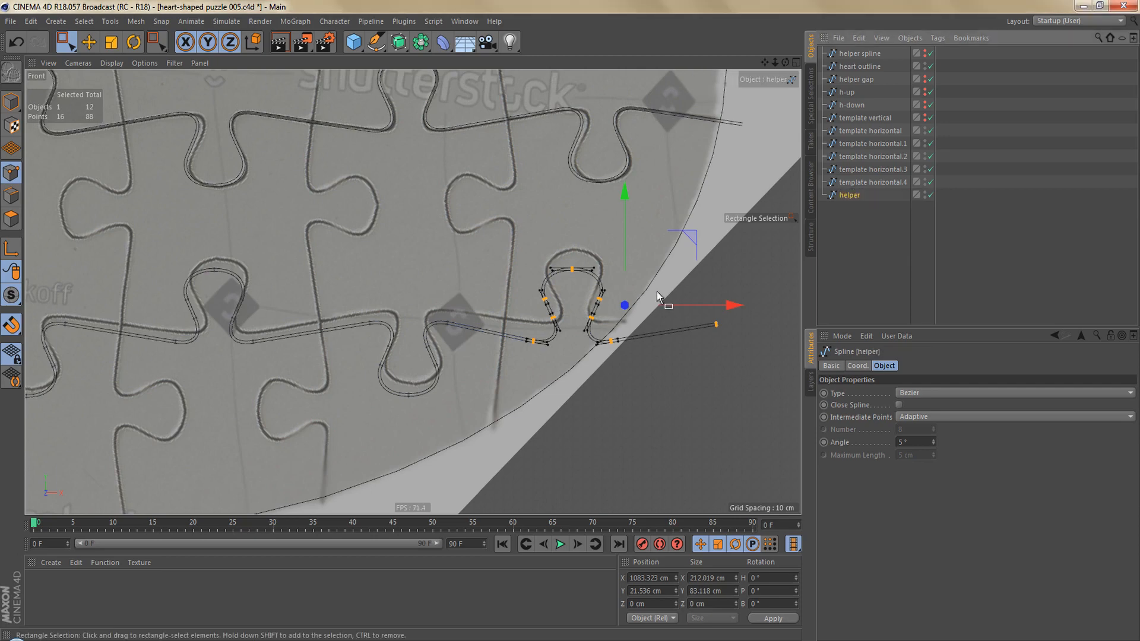
- Snap the left tangent handles of the two points just before template horizontal.4's shifted knob onto the helper spline
scroll(600, 306, up, 3)
click(872, 182)
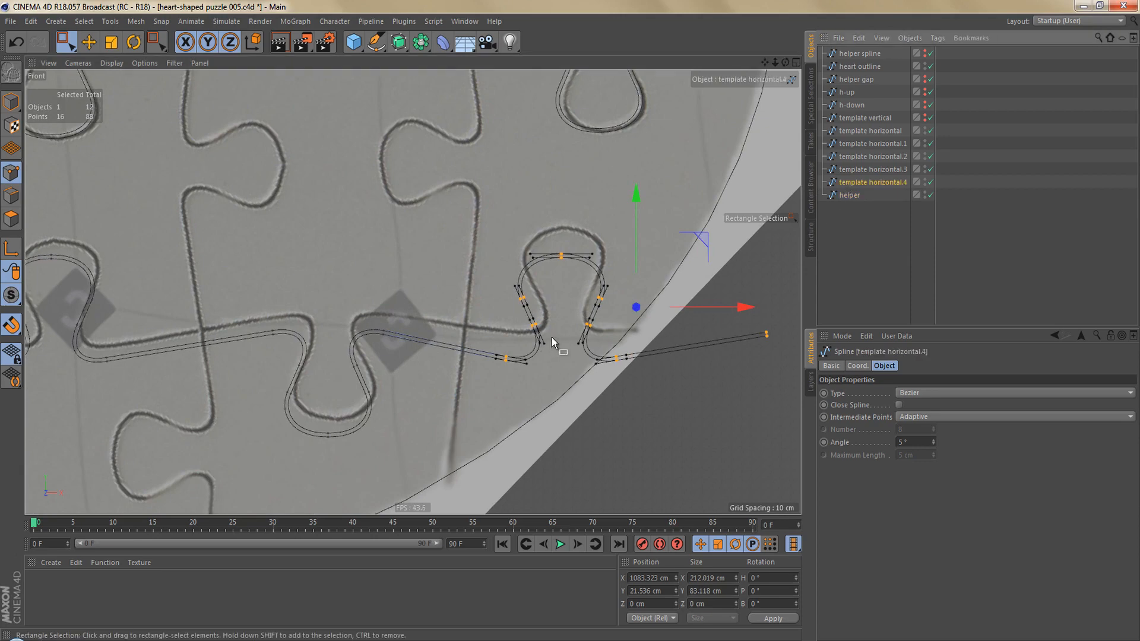
key(space)
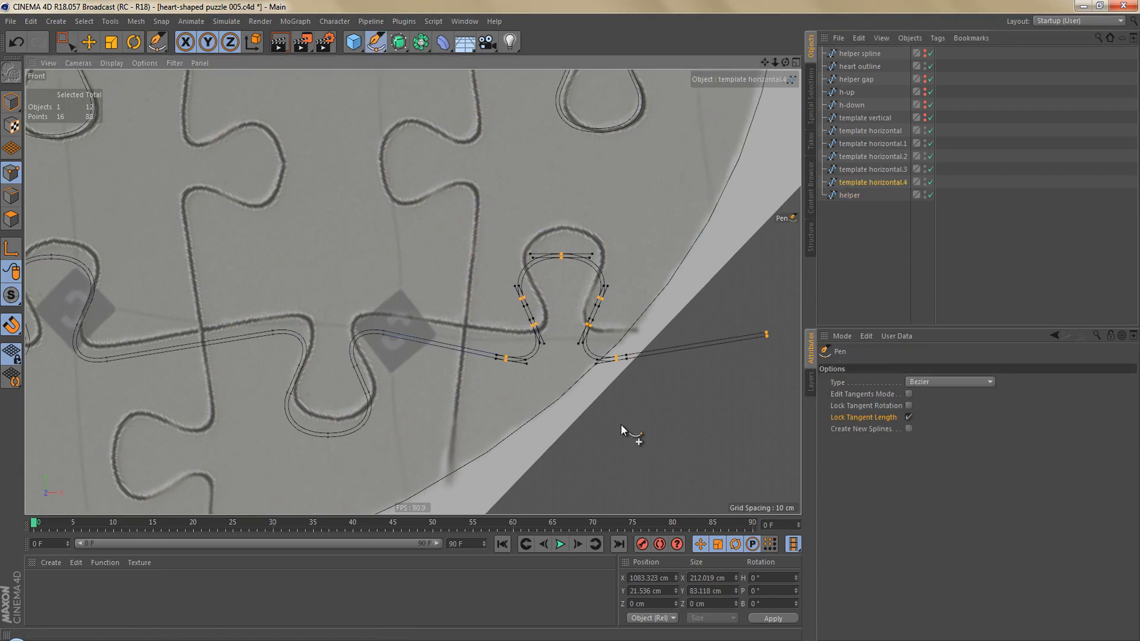
alt+right_drag(483, 343, 548, 354)
alt+middle_drag(522, 398, 556, 361)
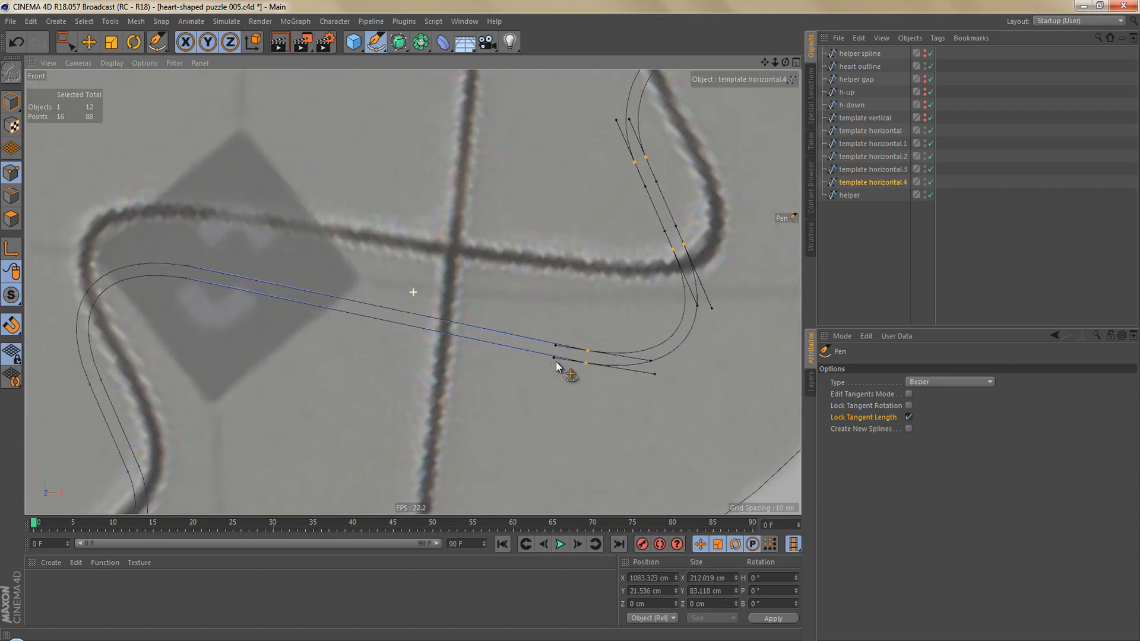
alt+right_drag(551, 358, 572, 323)
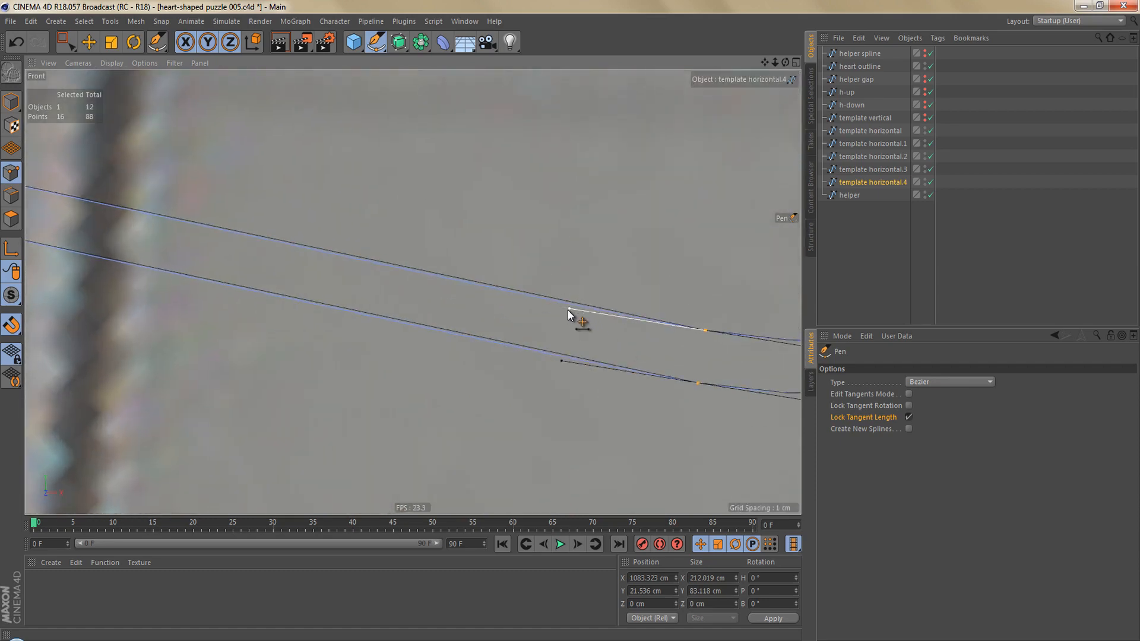
click(570, 303)
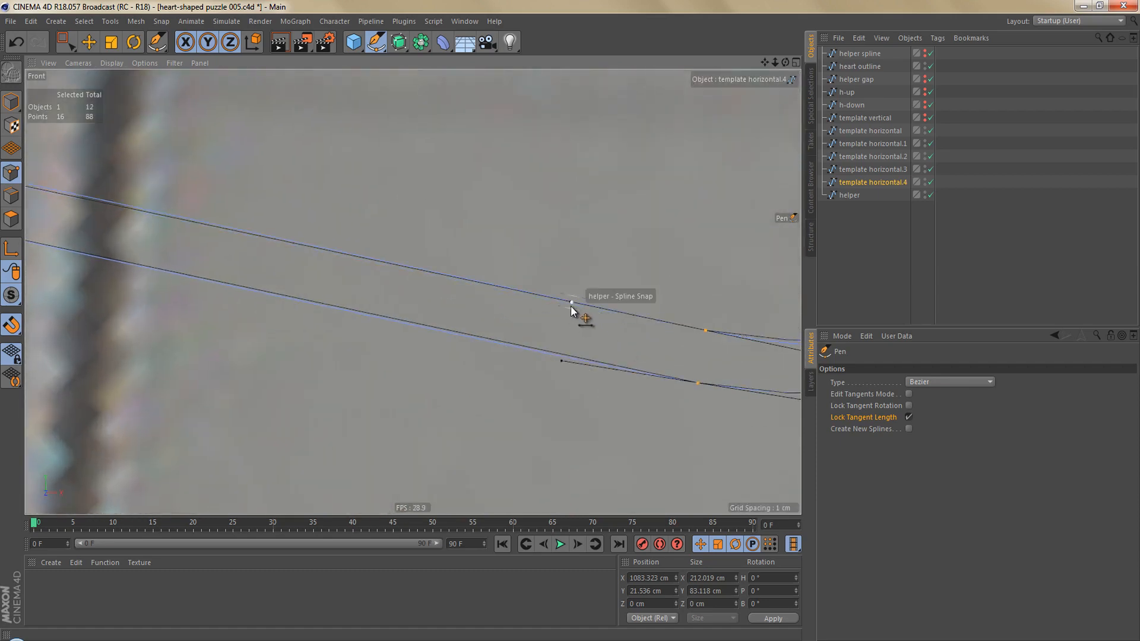
click(561, 356)
- Align the right tangent handles of the two points at the other end of that segment with the helper spline
alt+right_drag(561, 357, 472, 345)
alt+middle_drag(621, 360, 980, 404)
click(120, 193)
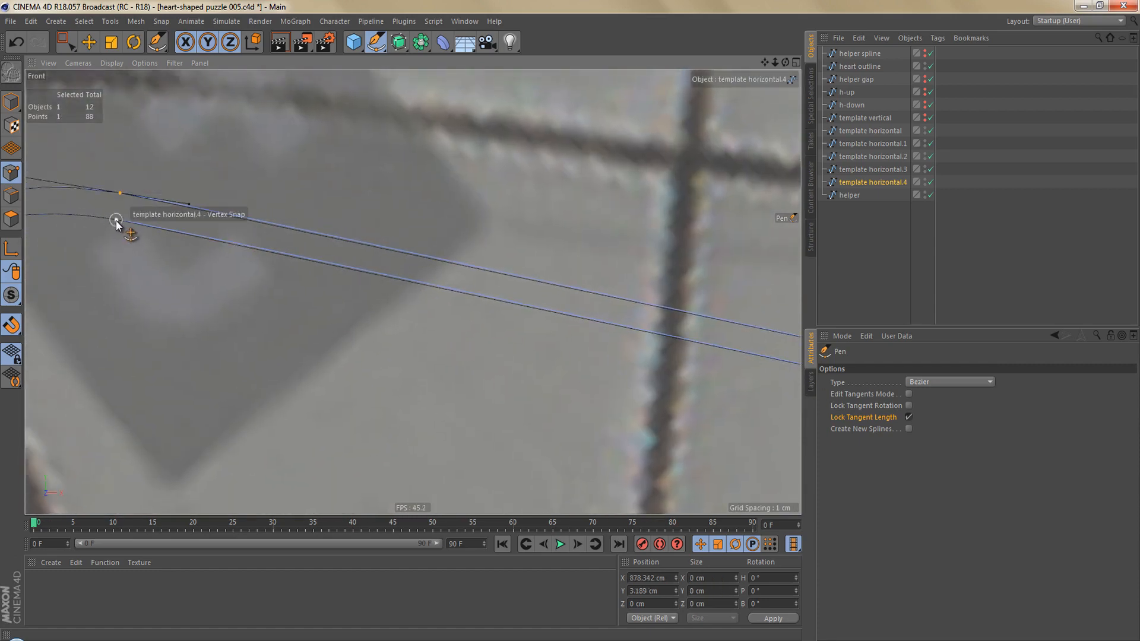
shift+click(117, 220)
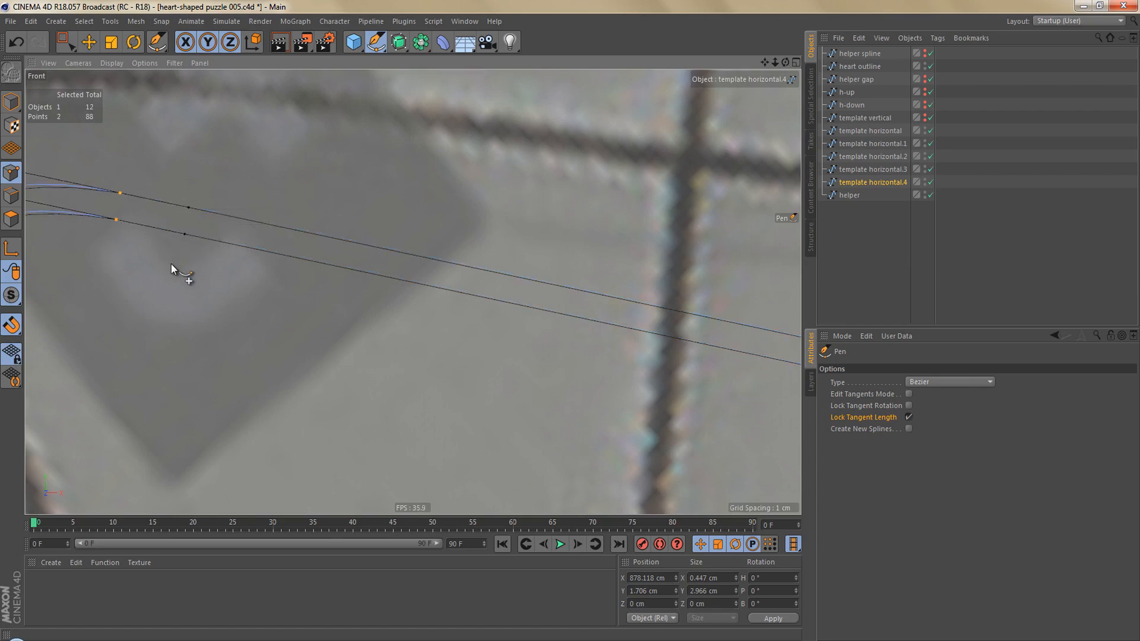
- Delete the helper spline and rotate template horizontal.4 to a bank angle of about -1.3° to follow the reference cut line
scroll(160, 285, down, 5)
scroll(150, 315, down, 1)
alt+middle_drag(258, 311, 165, 357)
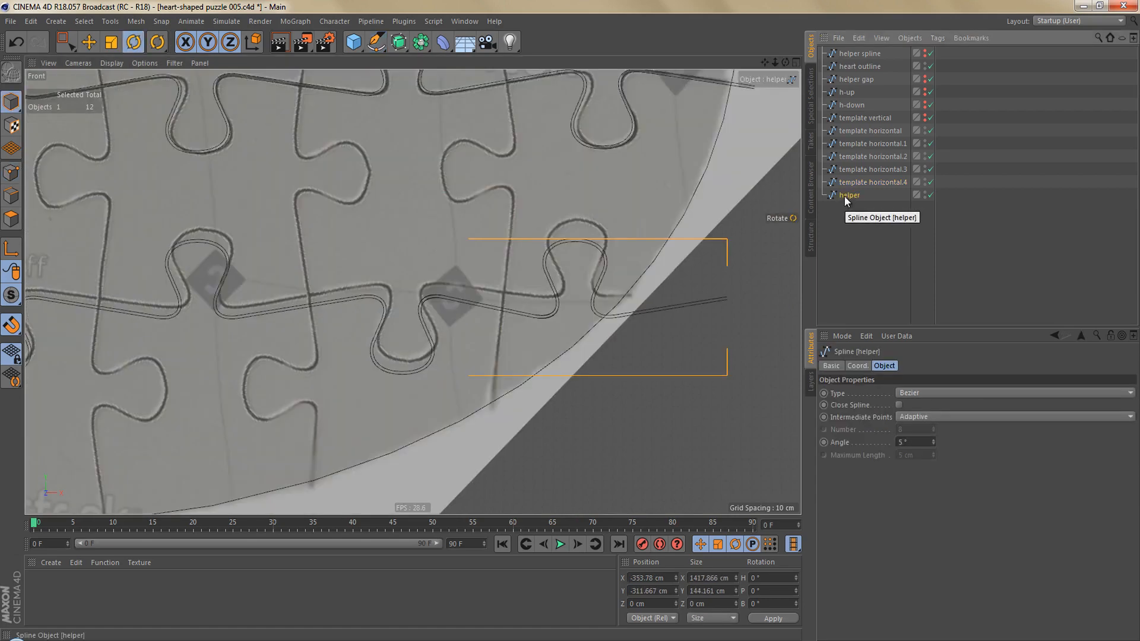
key(Delete)
click(852, 183)
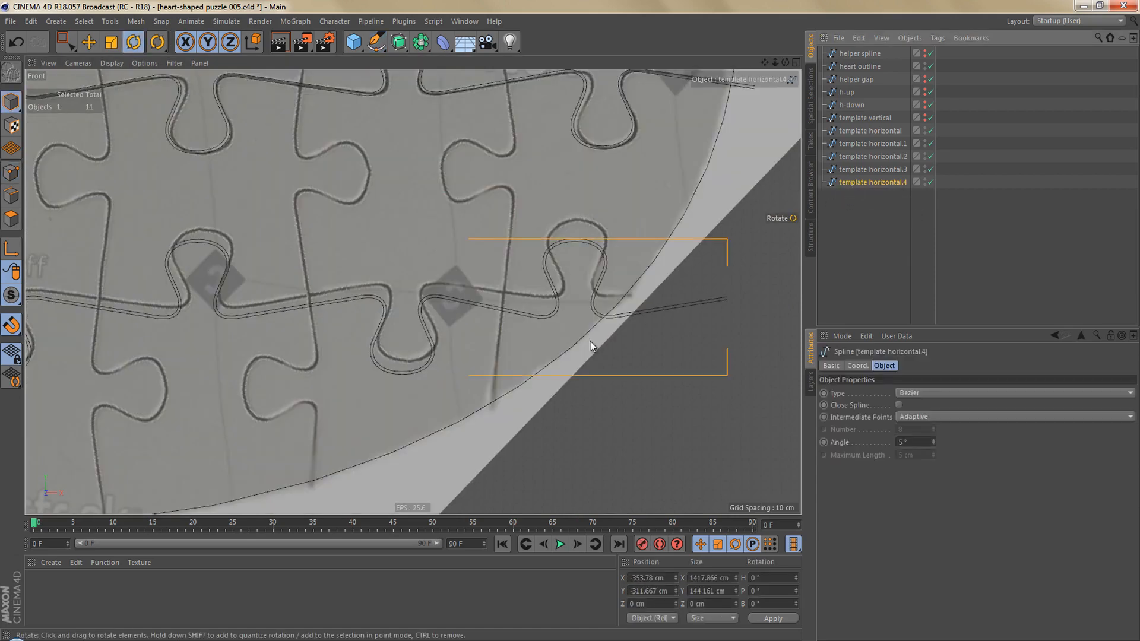
drag(606, 318, 618, 290)
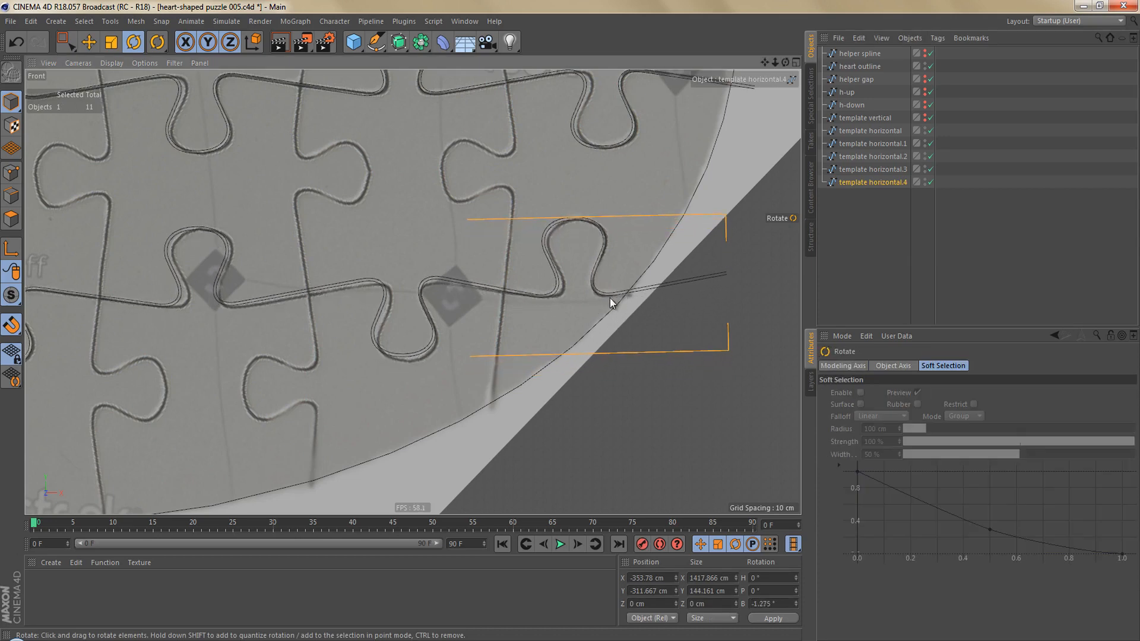
- Merge the five template horizontal splines into one object with Connect Objects + Delete
scroll(571, 287, down, 10)
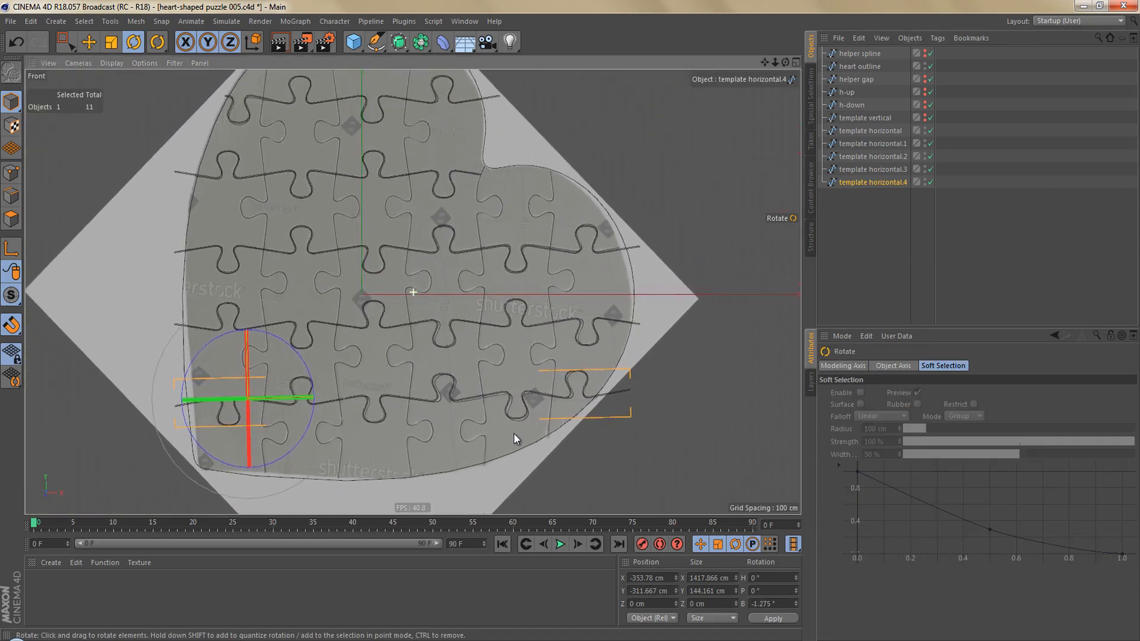
scroll(515, 437, up, 2)
scroll(509, 424, down, 3)
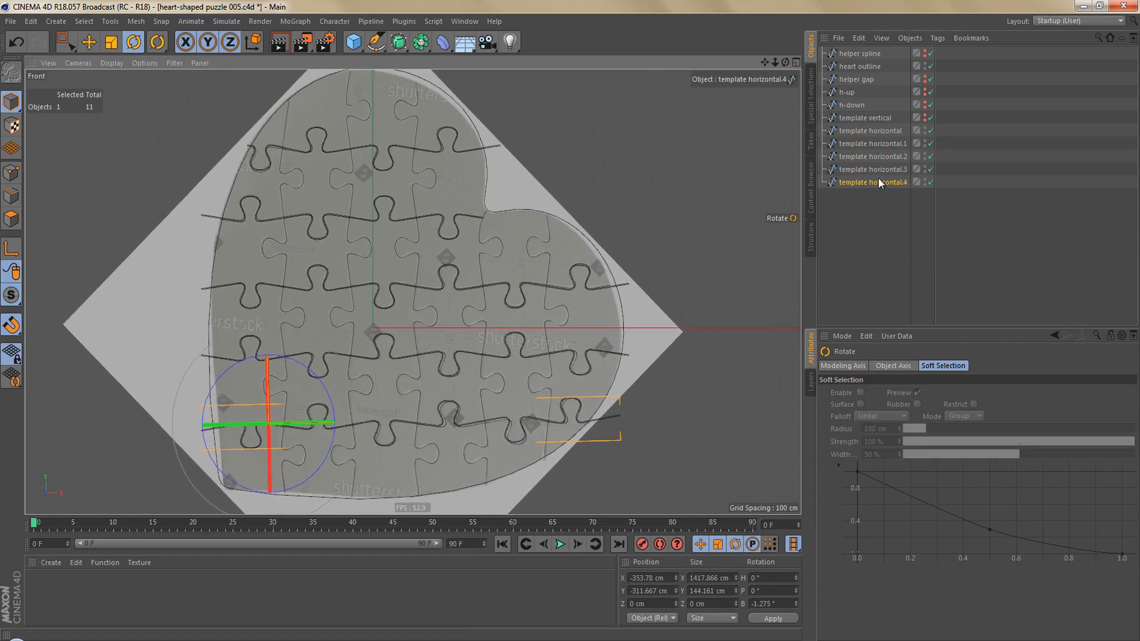
shift+click(863, 132)
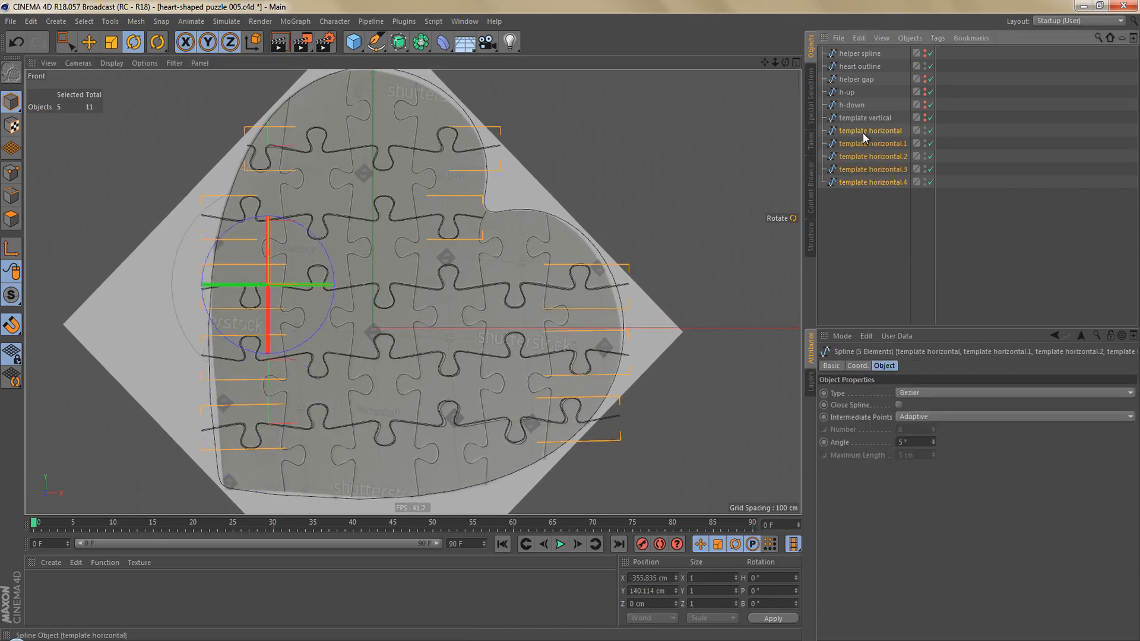
right_click(864, 133)
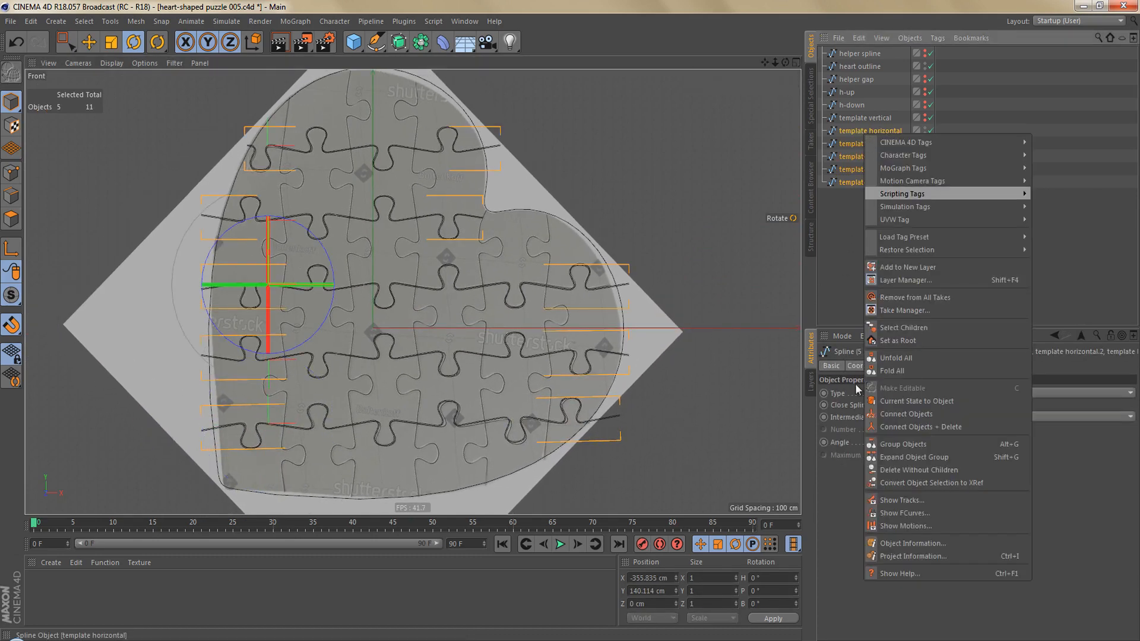
click(931, 422)
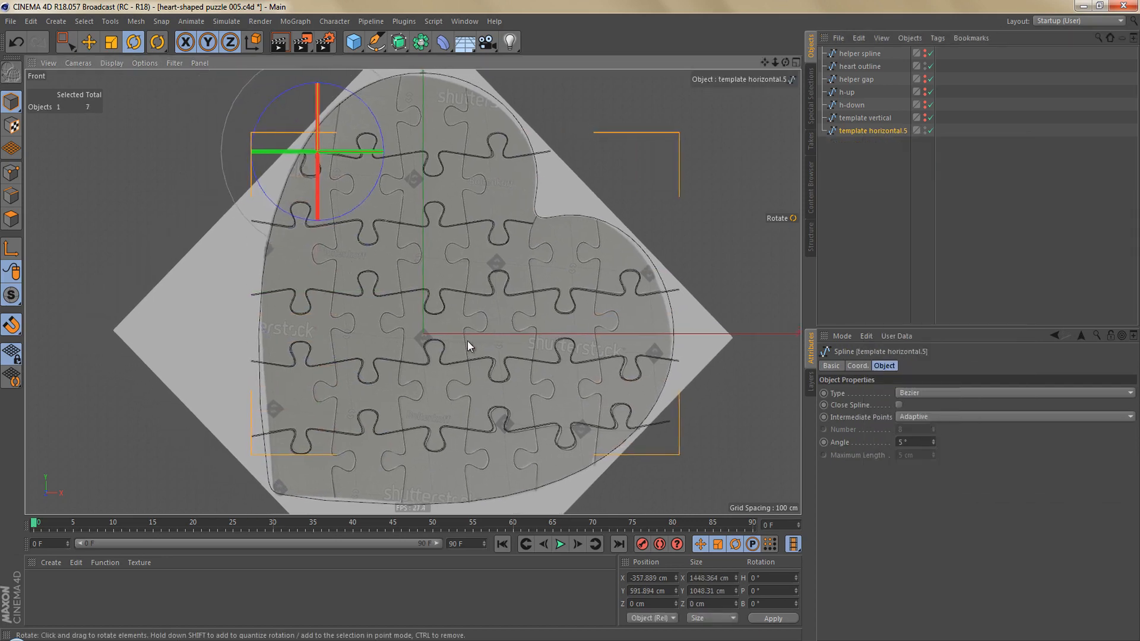